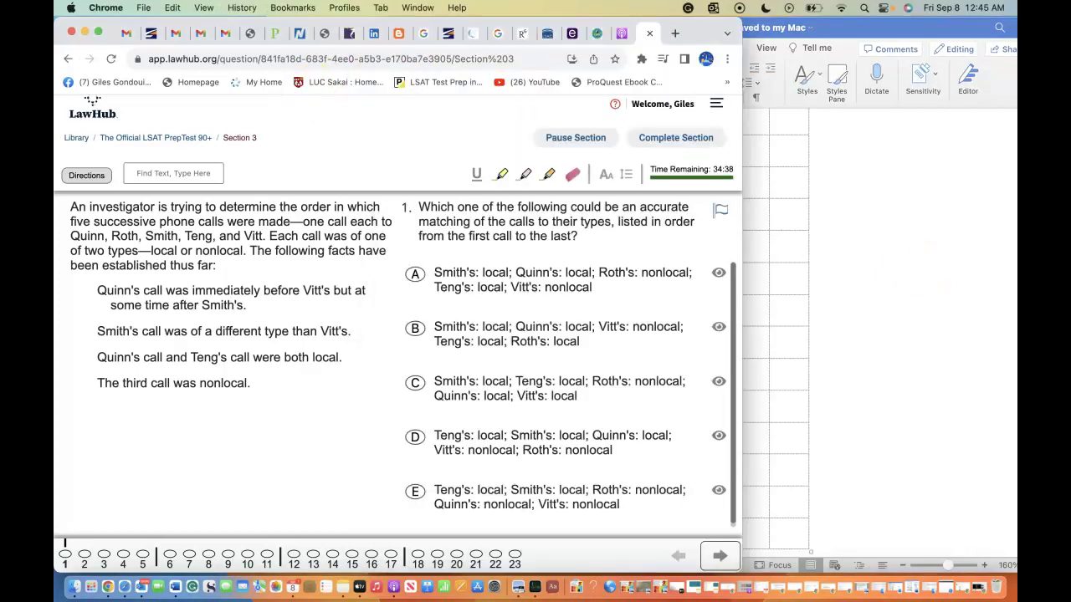
- Bring the 'LSAT Logic Game' Word grid up beside the LawHub phone-call ordering question
{"action": "left_click_drag", "start_coordinate": [672, 36], "coordinate": [651, 8]}
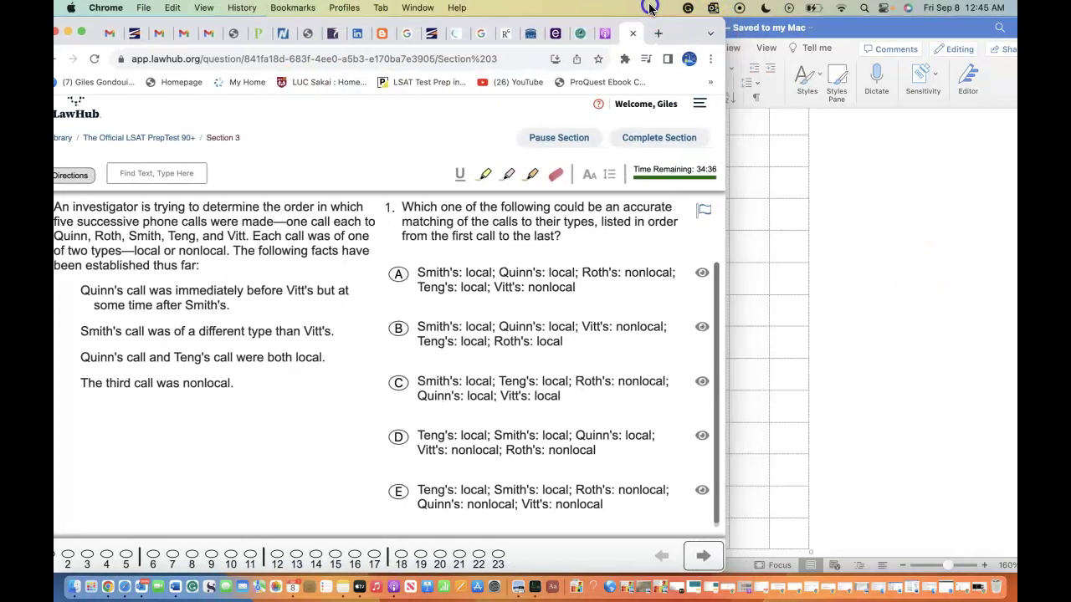
{"action": "left_click", "coordinate": [864, 279]}
{"action": "left_click", "coordinate": [708, 252]}
{"action": "scroll", "coordinate": [708, 254], "scroll_direction": "up", "scroll_amount": 2}
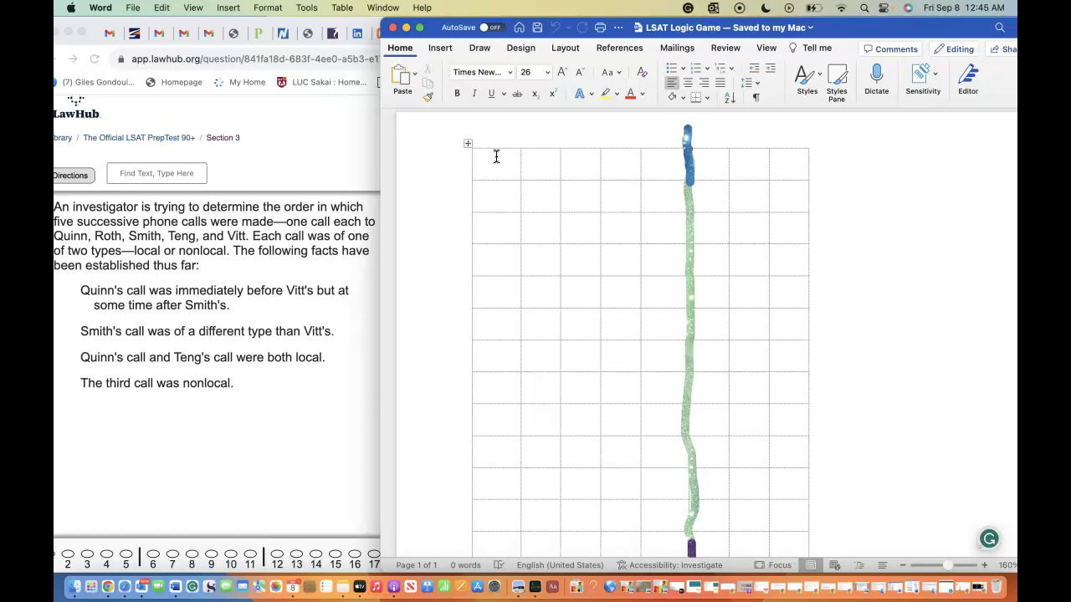
- Label the grid columns Q R S T V L N, removing a stray r
{"action": "type", "text": "r"}
{"action": "key", "text": "BackSpace"}
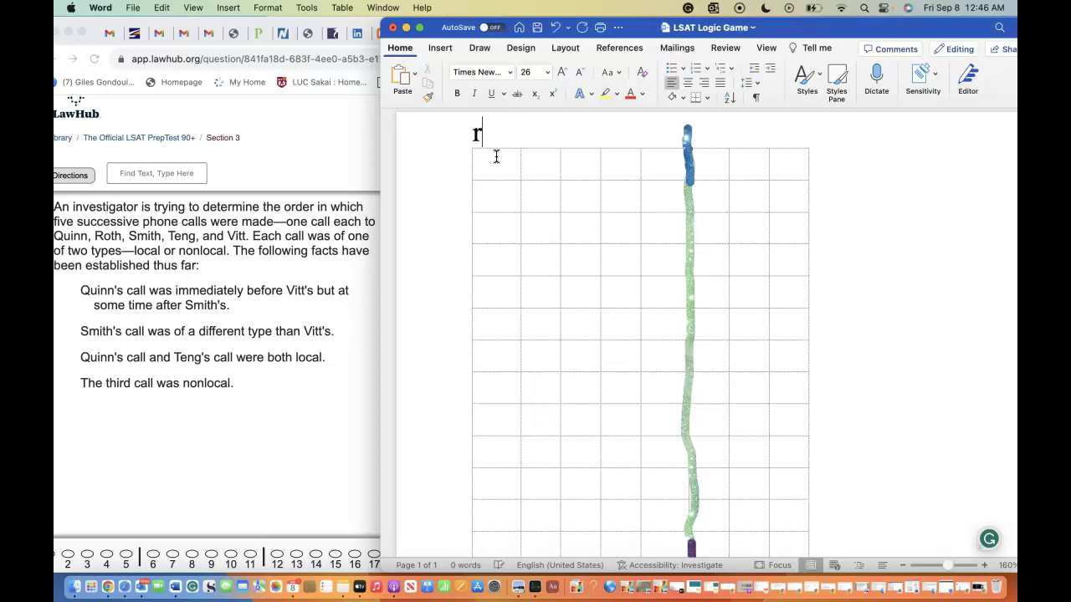
{"action": "key", "text": "BackSpace"}
{"action": "type", "text": "Q R S T V LN"}
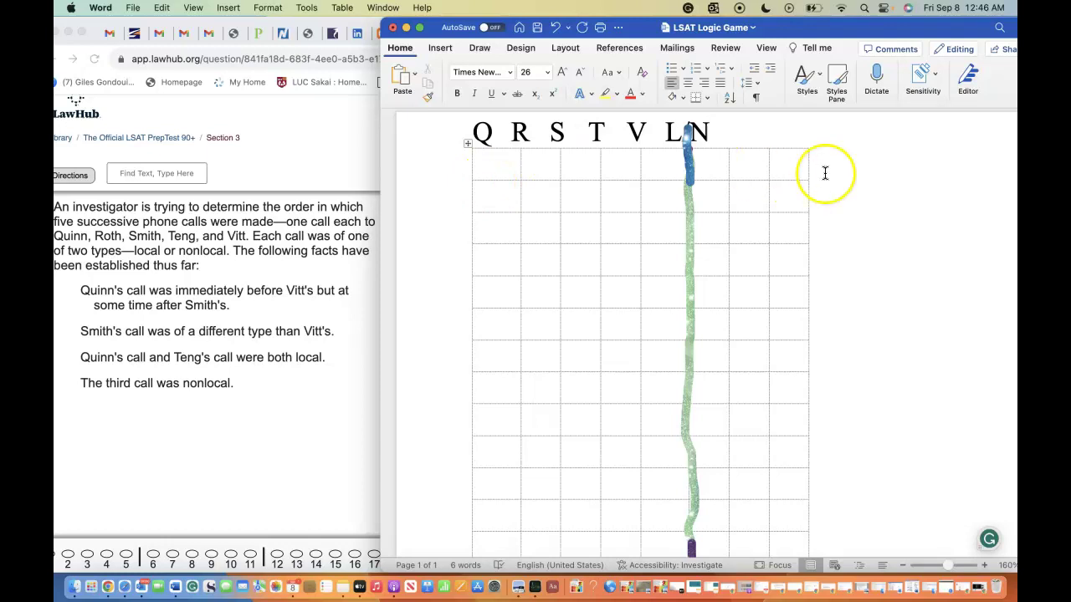
- Note the rules S-QV and S=V to the right of the grid
{"action": "left_click", "coordinate": [856, 159]}
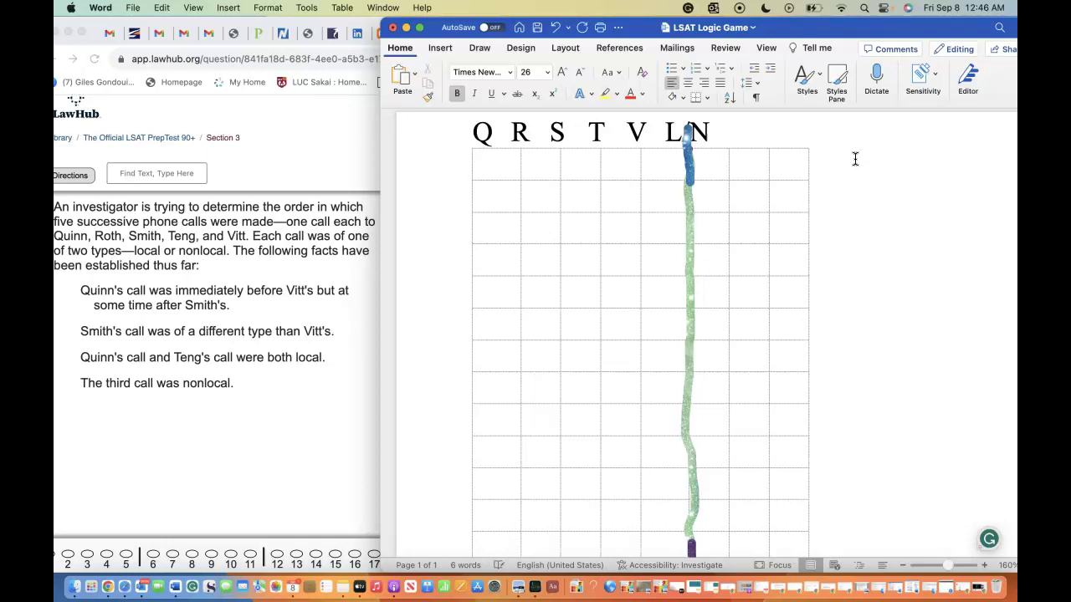
{"action": "type", "text": "QV"}
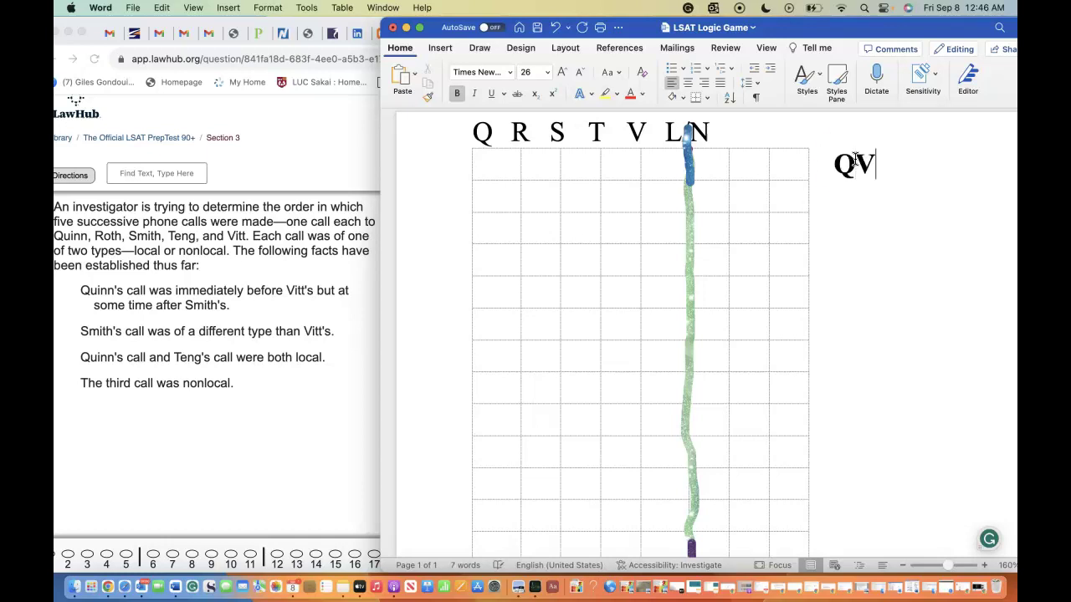
{"action": "left_click", "coordinate": [833, 165]}
{"action": "left_click", "coordinate": [842, 174]}
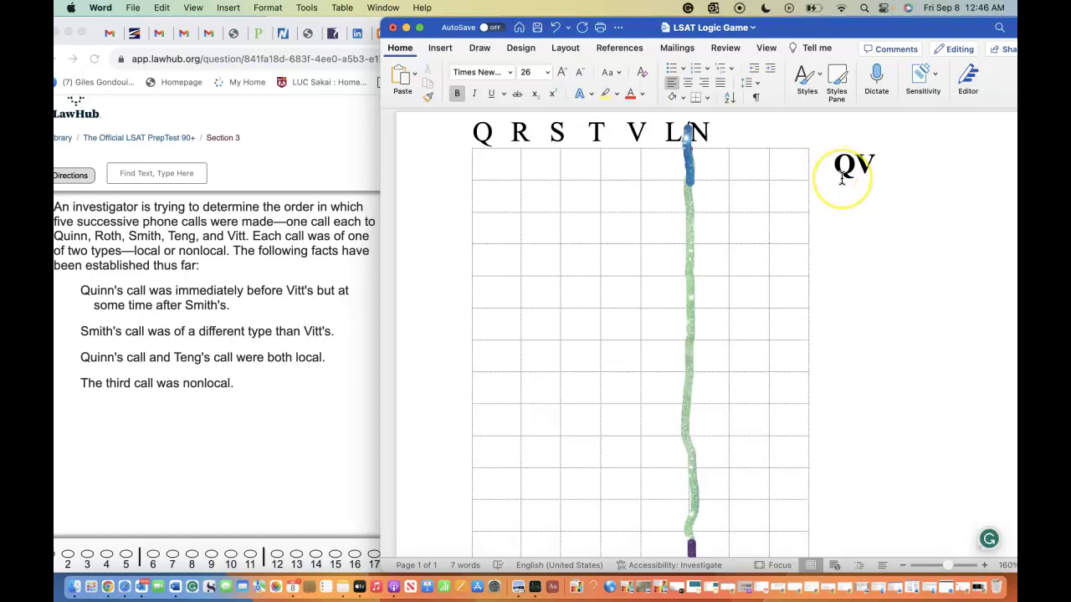
{"action": "type", "text": "S-"}
{"action": "left_click", "coordinate": [862, 225]}
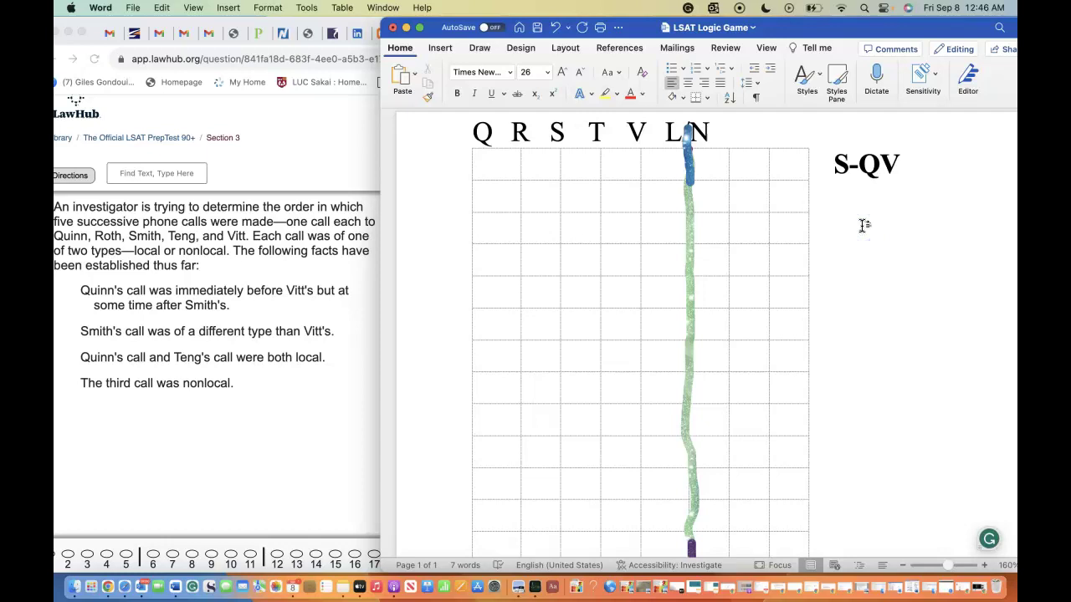
{"action": "type", "text": "S"}
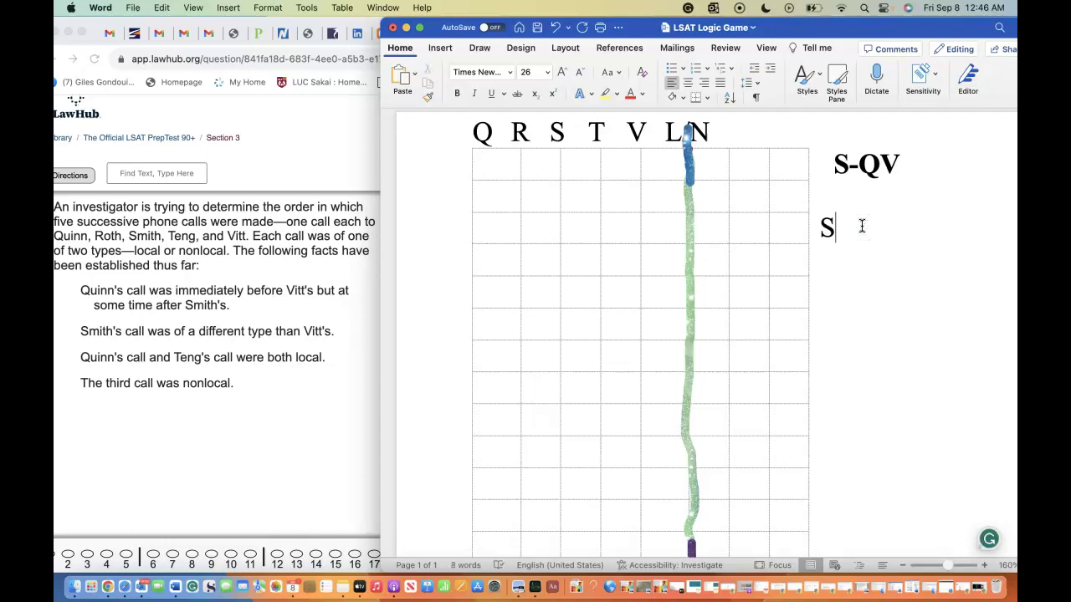
{"action": "left_click", "coordinate": [889, 228]}
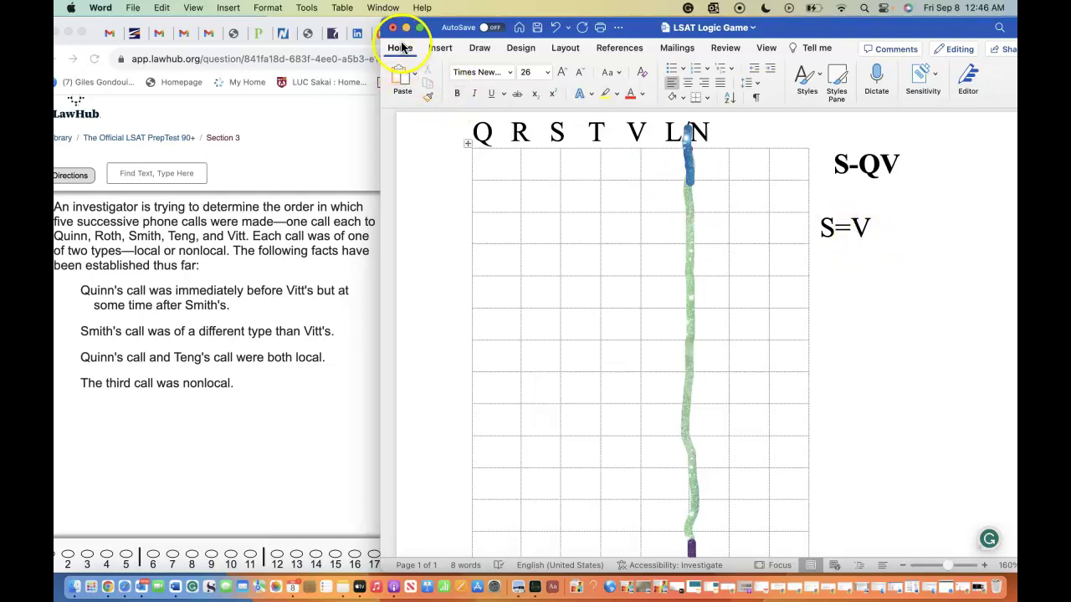
- Handwrite L≠N under the S=V note with the first pen
{"action": "left_click", "coordinate": [479, 48]}
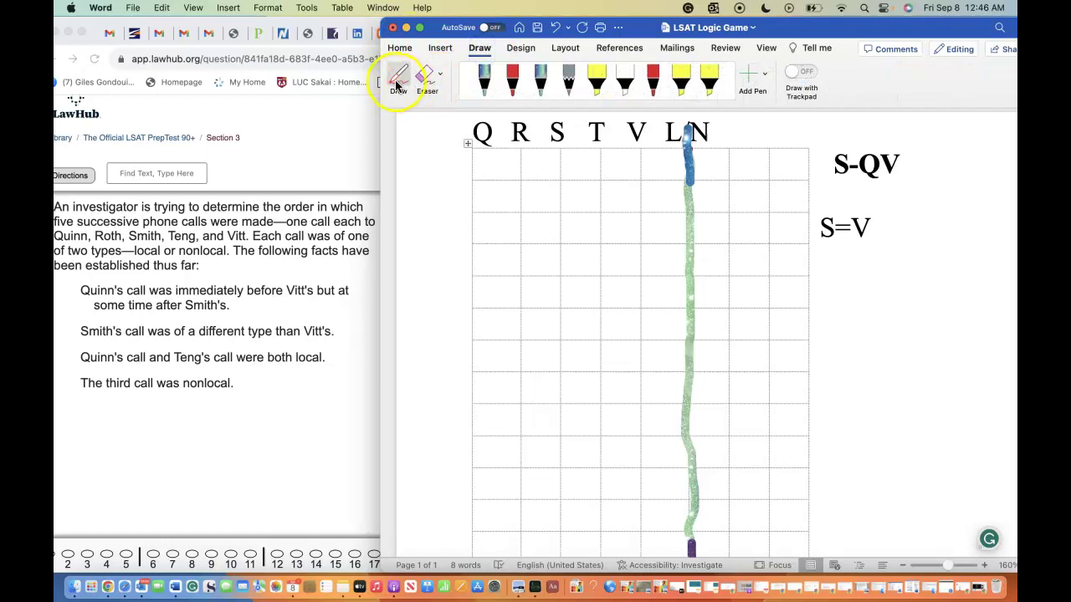
{"action": "left_click", "coordinate": [397, 83]}
{"action": "mouse_move", "coordinate": [819, 246]}
{"action": "left_mouse_down"}
{"action": "mouse_move", "coordinate": [831, 272]}
{"action": "mouse_move", "coordinate": [876, 244]}
{"action": "mouse_move", "coordinate": [913, 270]}
{"action": "mouse_move", "coordinate": [911, 234]}
{"action": "mouse_move", "coordinate": [850, 243]}
{"action": "mouse_move", "coordinate": [849, 267]}
{"action": "left_mouse_up"}
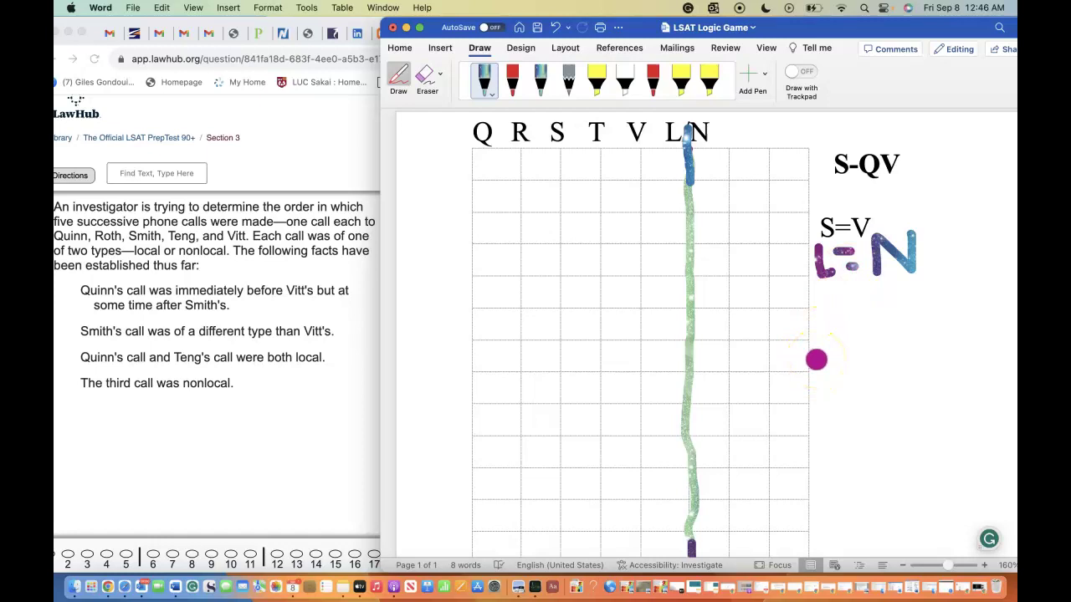
{"action": "key", "text": "Escape"}
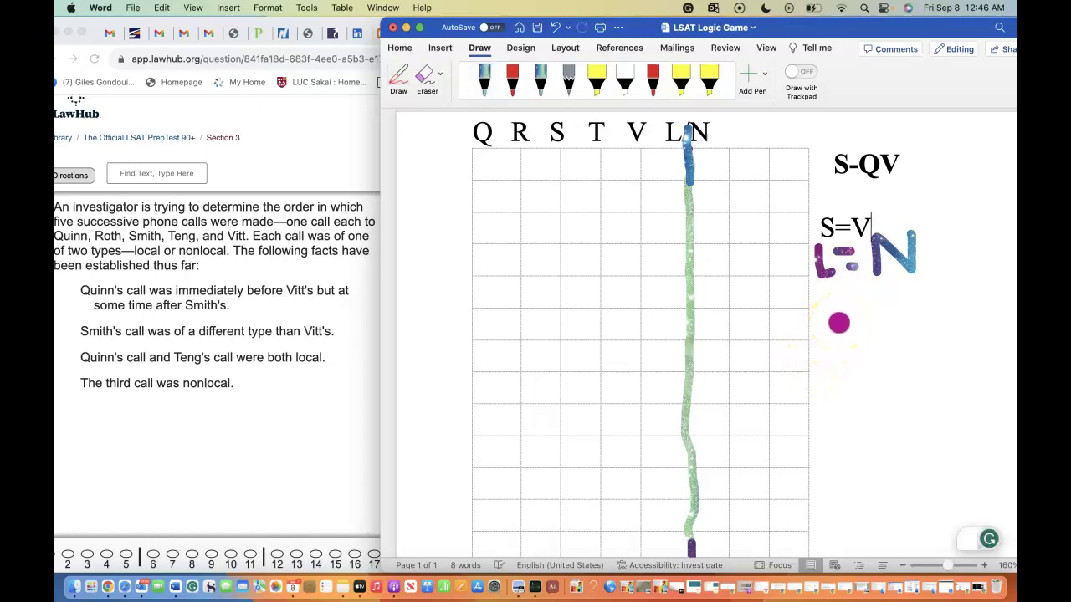
- Add a 'Q T' note, inking L under each, then N with 3 below
{"action": "left_click", "coordinate": [835, 327]}
{"action": "type", "text": "Q  T"}
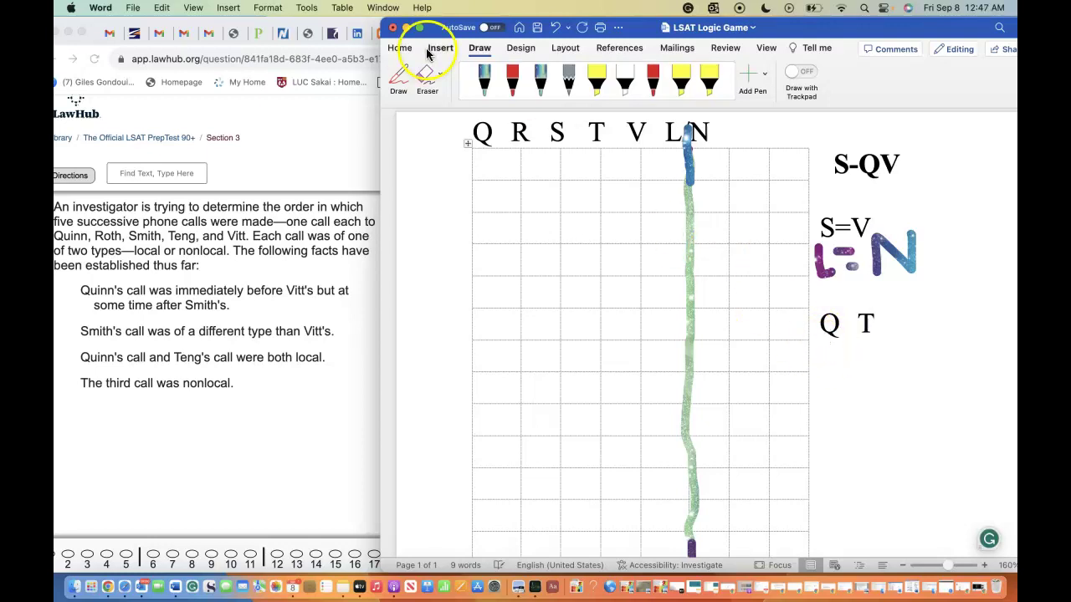
{"action": "left_click", "coordinate": [473, 48]}
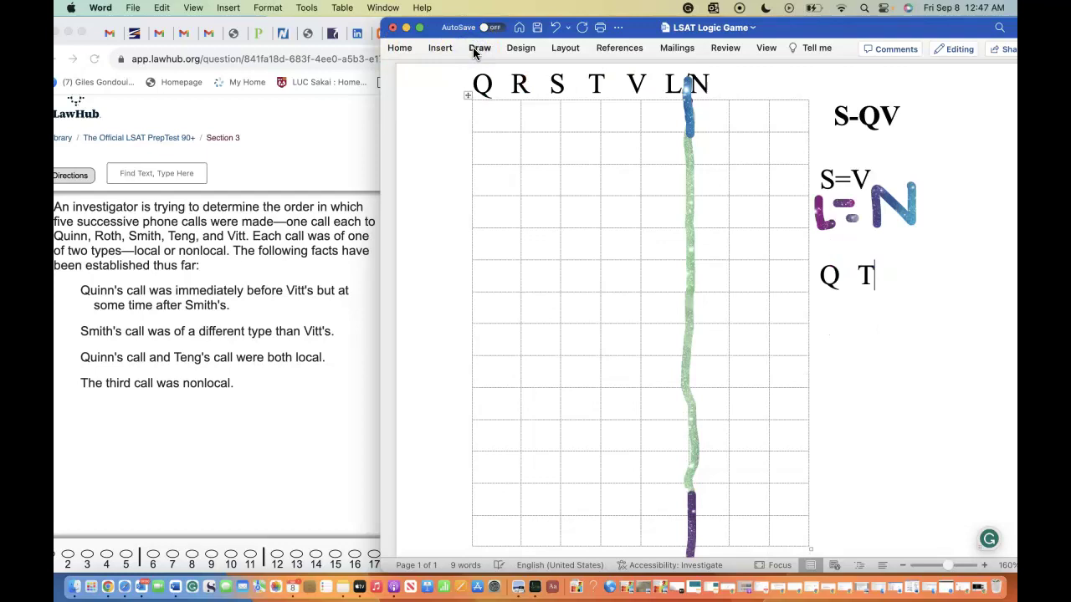
{"action": "left_click", "coordinate": [477, 48]}
{"action": "left_click", "coordinate": [483, 79]}
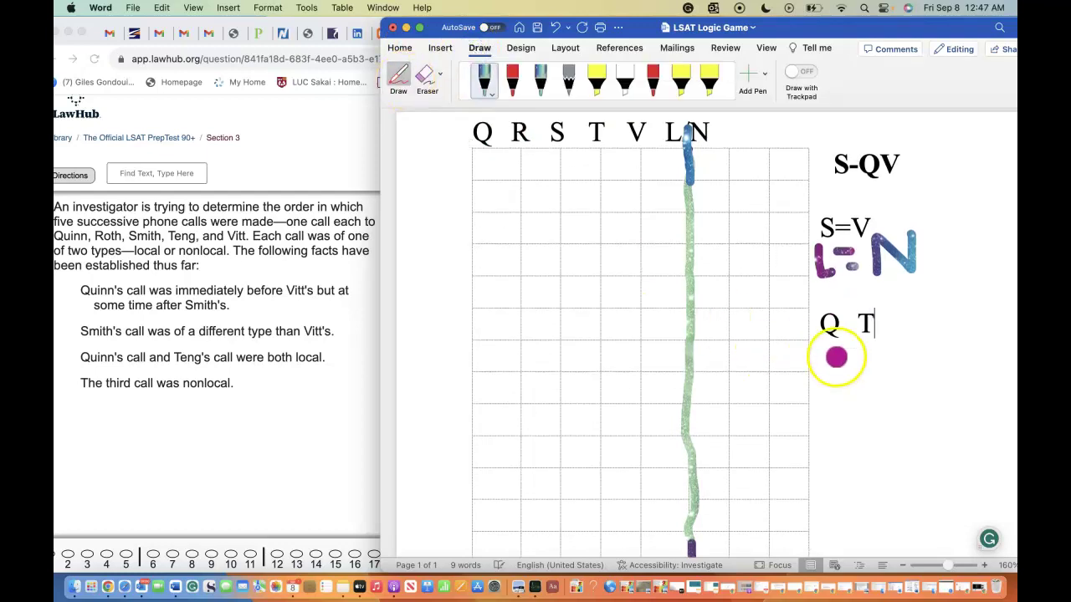
{"action": "mouse_move", "coordinate": [828, 344]}
{"action": "left_mouse_down"}
{"action": "mouse_move", "coordinate": [841, 368]}
{"action": "mouse_move", "coordinate": [880, 365]}
{"action": "left_mouse_up"}
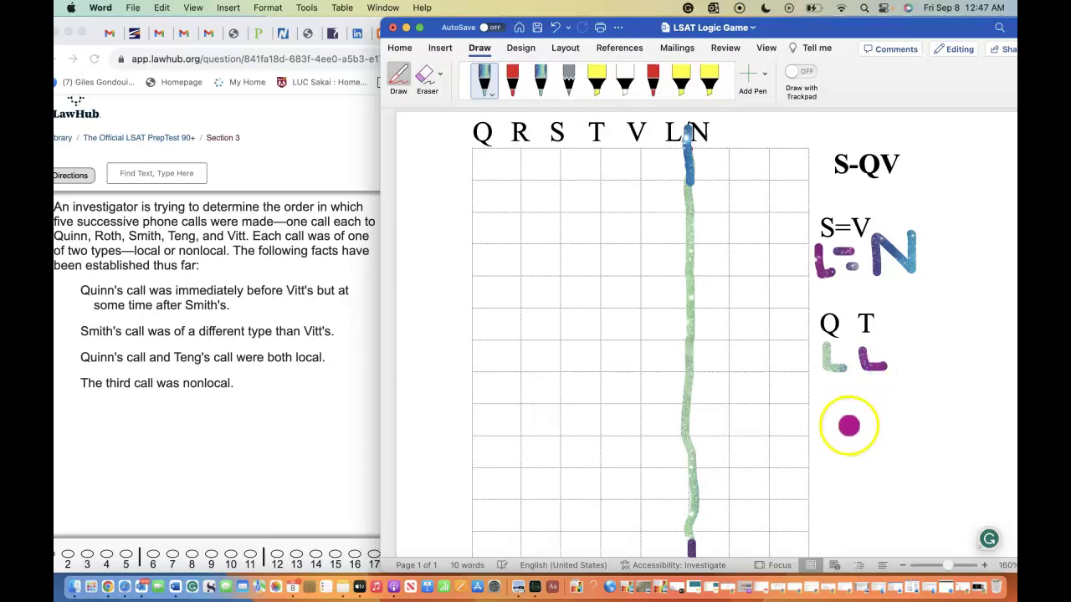
{"action": "mouse_move", "coordinate": [840, 438]}
{"action": "left_mouse_down"}
{"action": "mouse_move", "coordinate": [840, 410]}
{"action": "mouse_move", "coordinate": [879, 415]}
{"action": "left_mouse_up"}
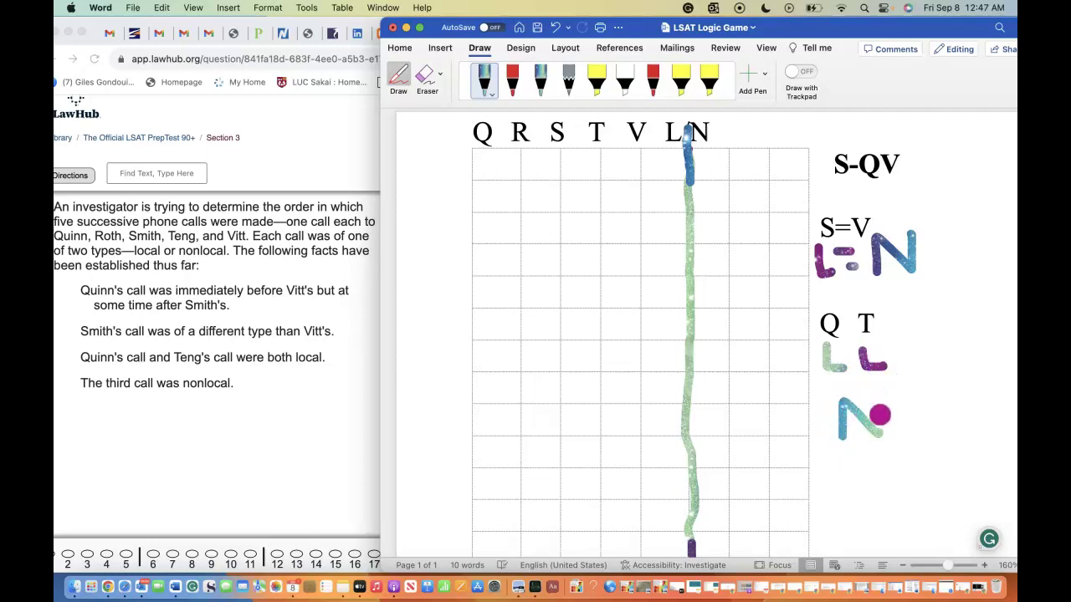
{"action": "mouse_move", "coordinate": [842, 450]}
{"action": "left_mouse_down"}
{"action": "mouse_move", "coordinate": [881, 456]}
{"action": "mouse_move", "coordinate": [871, 478]}
{"action": "left_mouse_up"}
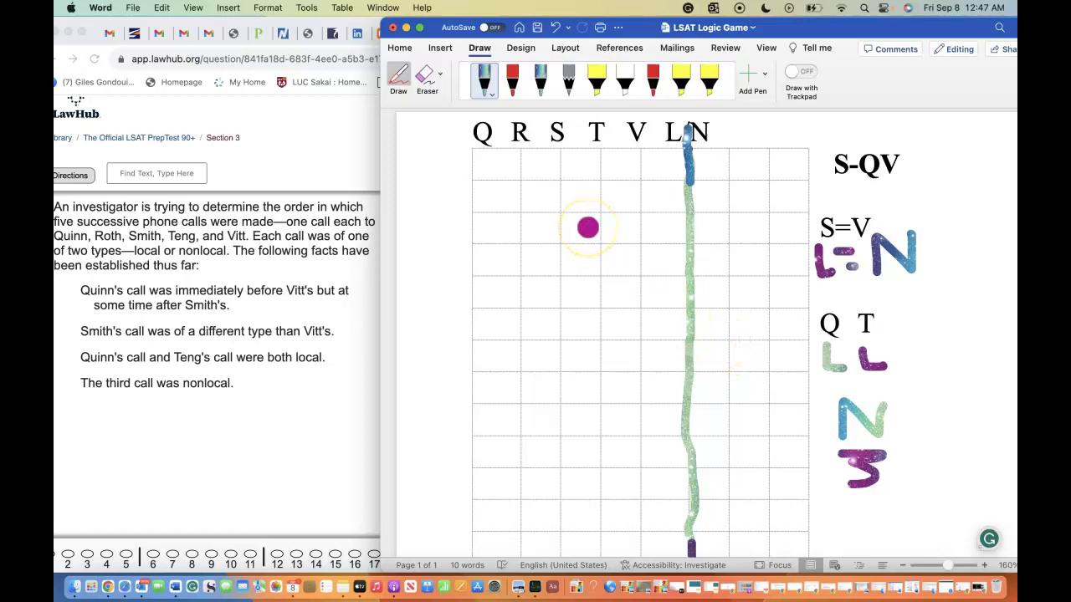
- Strike out choices A, C and E for question 1 and select B
{"action": "left_click", "coordinate": [342, 268]}
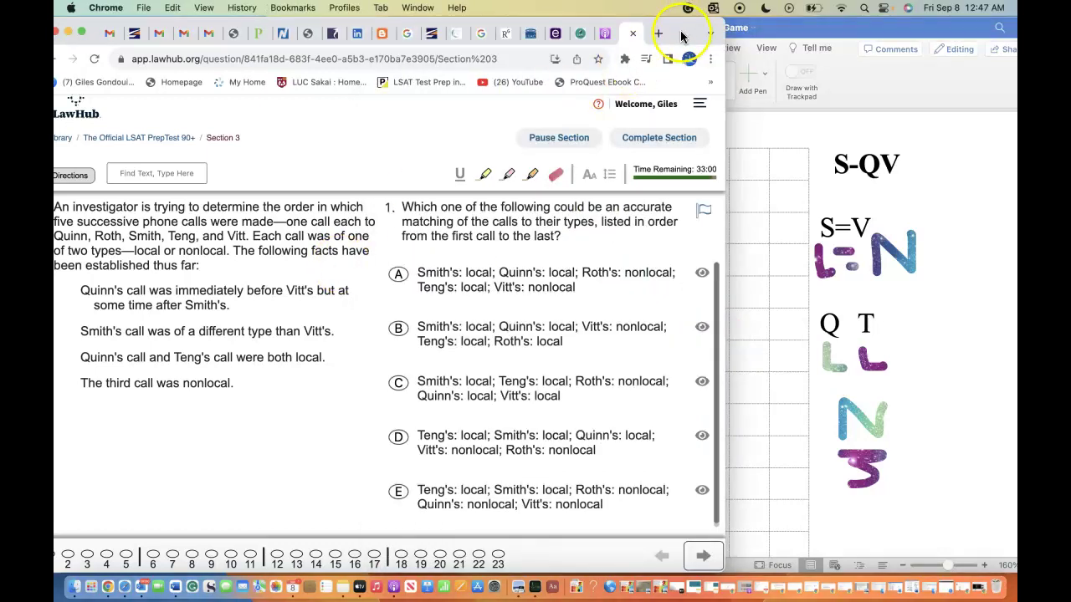
{"action": "left_click_drag", "start_coordinate": [682, 36], "coordinate": [361, 36]}
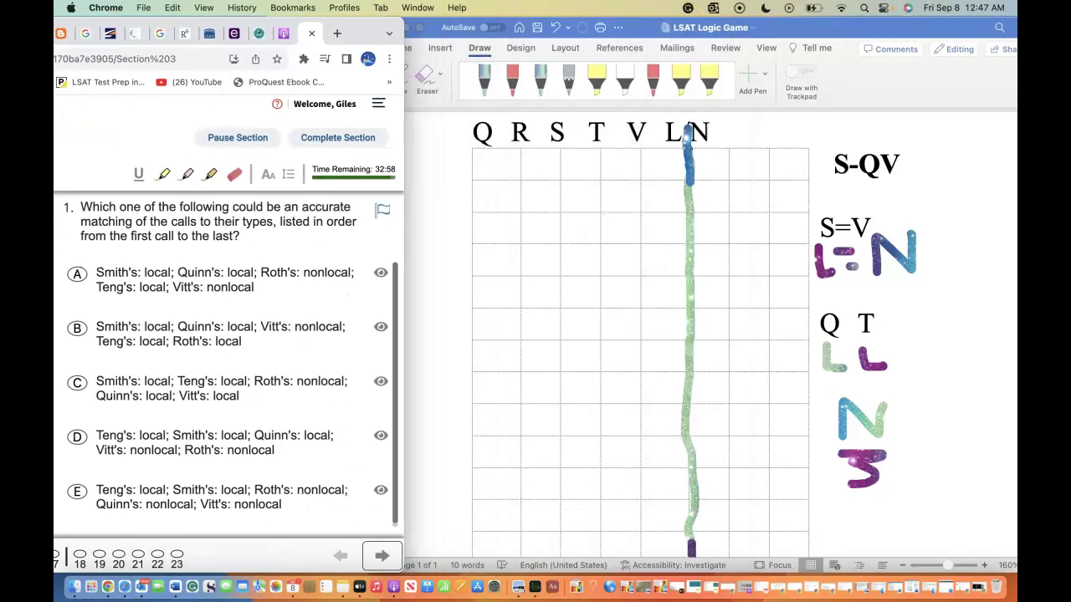
{"action": "scroll", "coordinate": [278, 356], "scroll_direction": "down", "scroll_amount": 1}
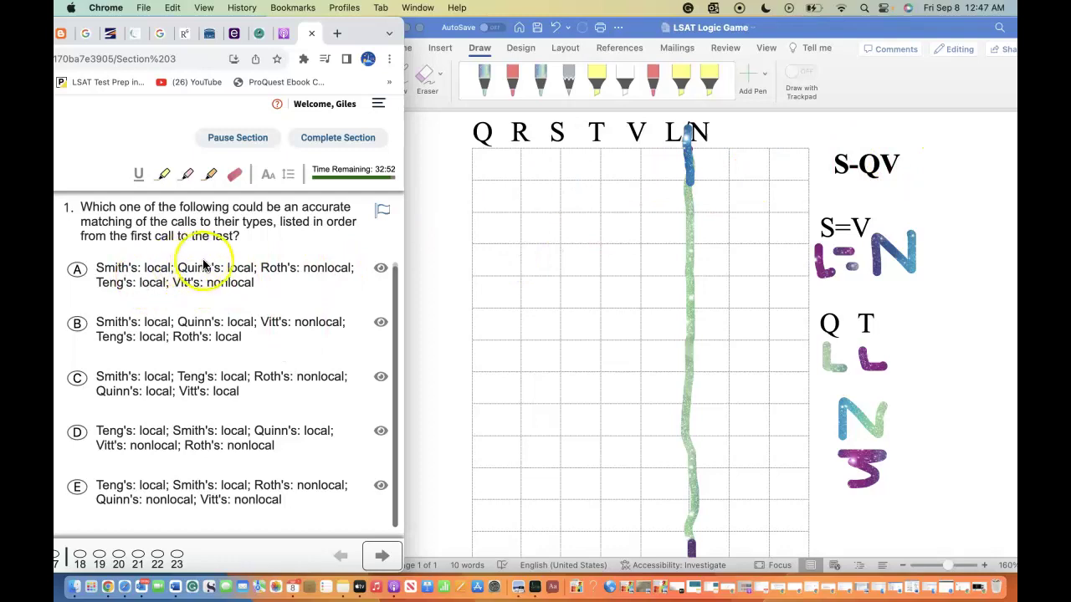
{"action": "left_click", "coordinate": [380, 268]}
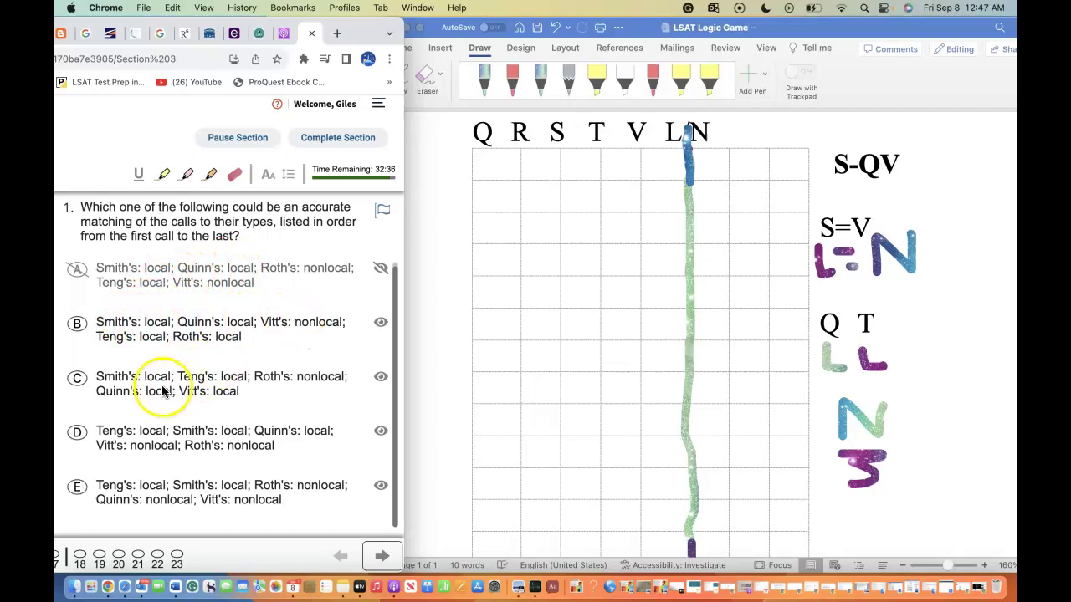
{"action": "left_click", "coordinate": [382, 378]}
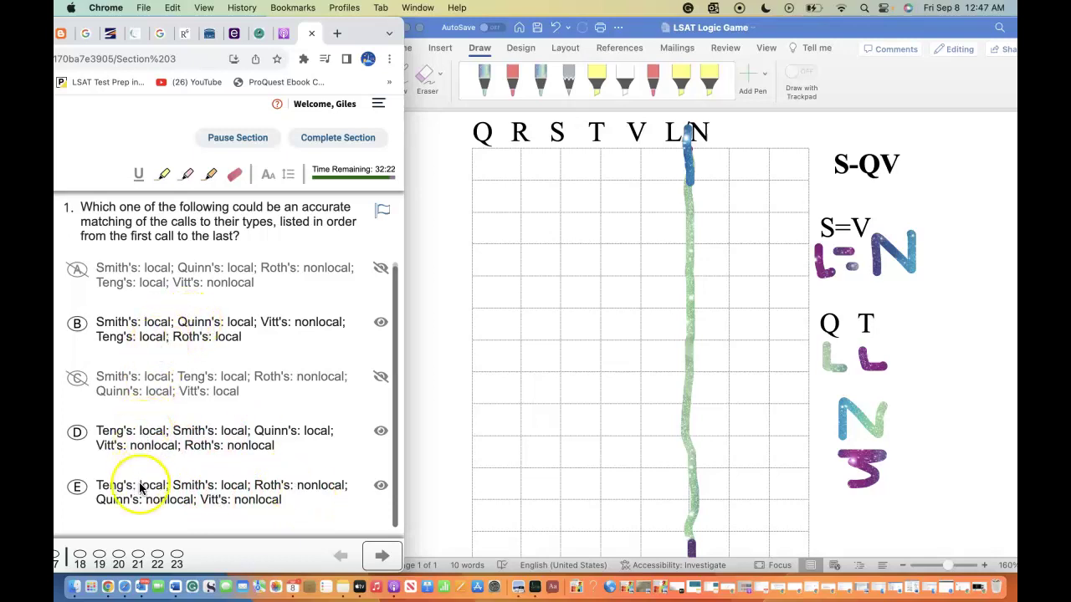
{"action": "left_click", "coordinate": [380, 487]}
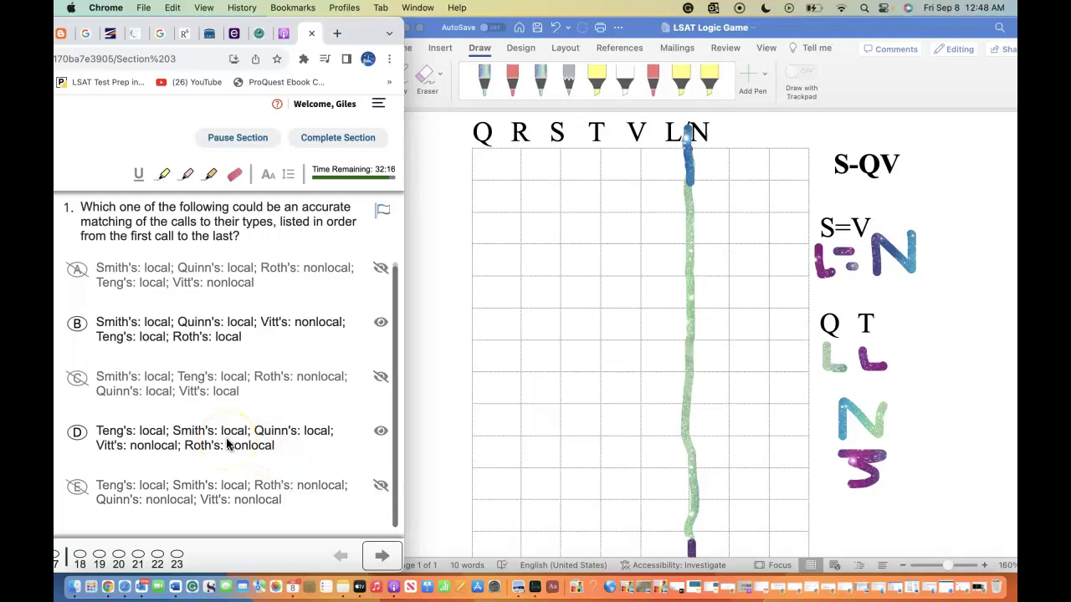
{"action": "left_click", "coordinate": [79, 324]}
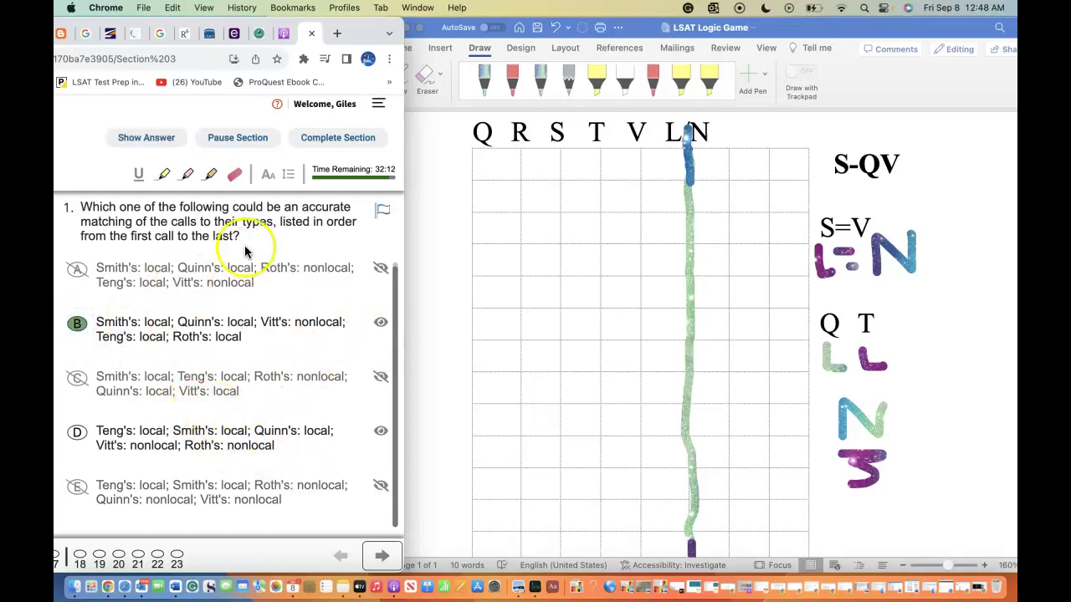
{"action": "left_click", "coordinate": [489, 167]}
{"action": "key", "text": "Escape"}
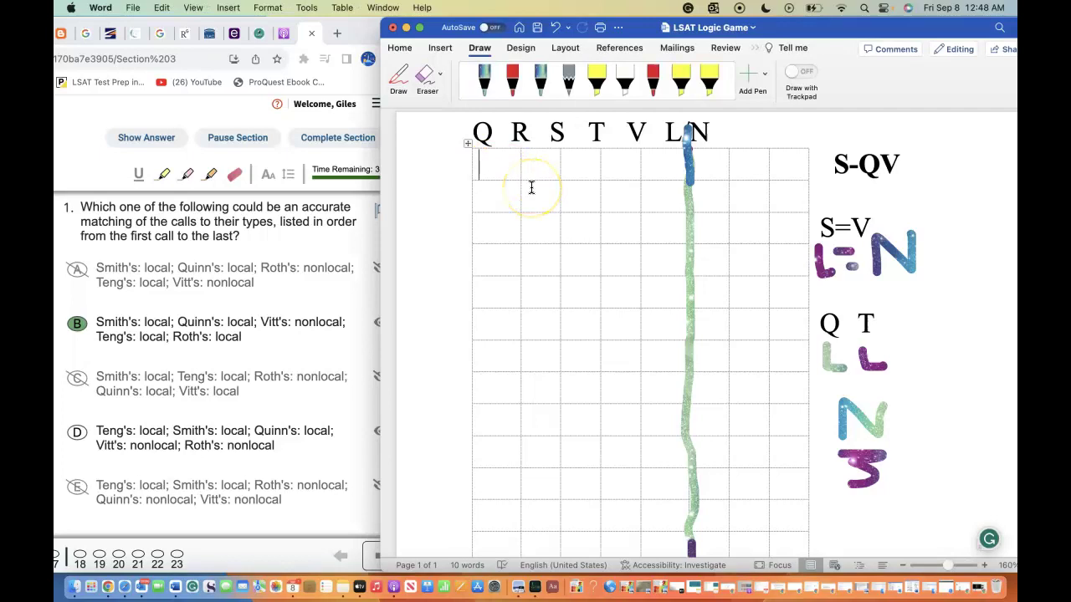
{"action": "type", "text": "S"}
- Fill the first scenario's order as S Q V T R
{"action": "left_click", "coordinate": [537, 173]}
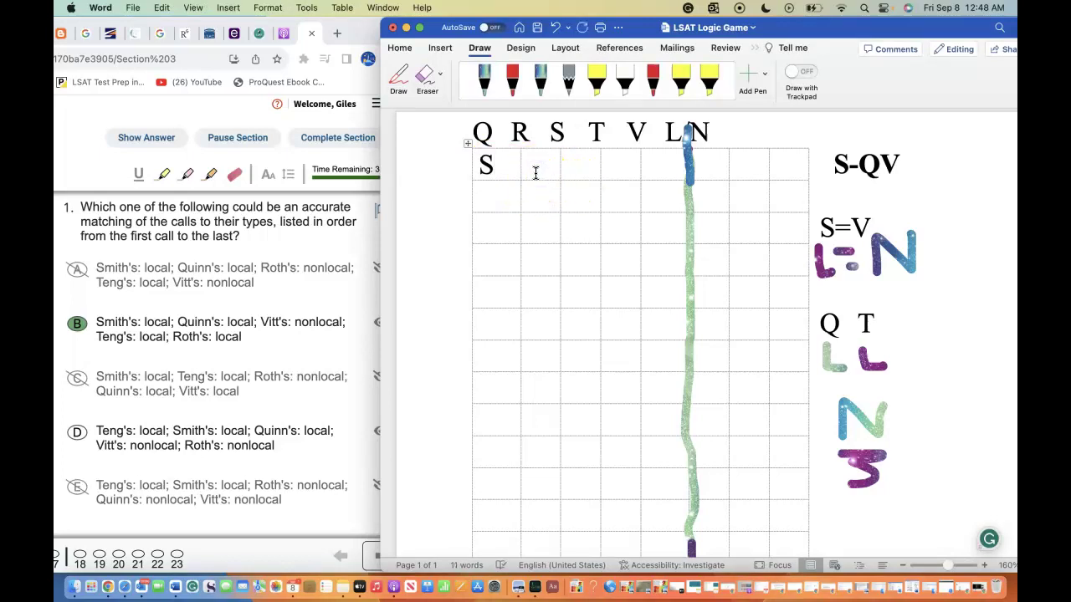
{"action": "type", "text": "Q "}
{"action": "type", "text": "V"}
{"action": "left_click", "coordinate": [618, 164]}
{"action": "type", "text": "T"}
{"action": "left_click", "coordinate": [673, 166]}
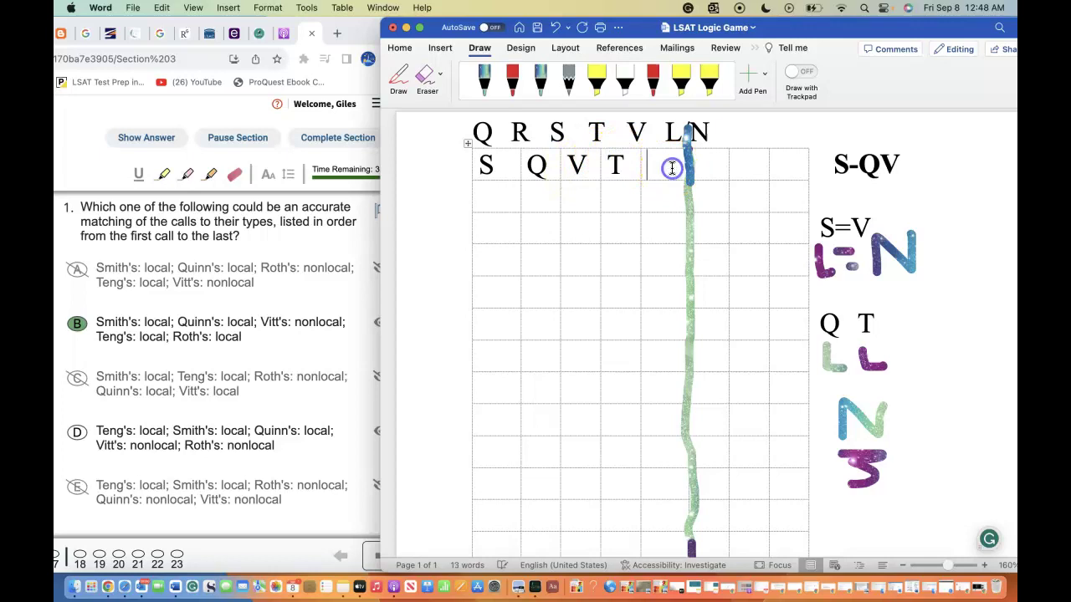
{"action": "type", "text": "R"}
- Fill the first scenario's types row as L L N L L
{"action": "left_click", "coordinate": [501, 195]}
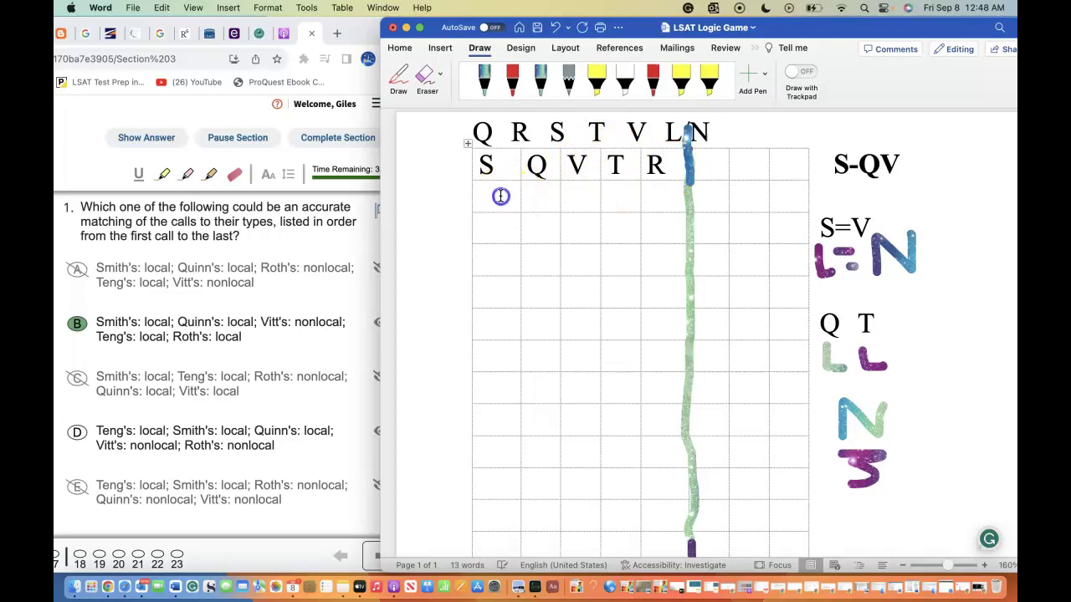
{"action": "type", "text": "L"}
{"action": "left_click", "coordinate": [531, 193]}
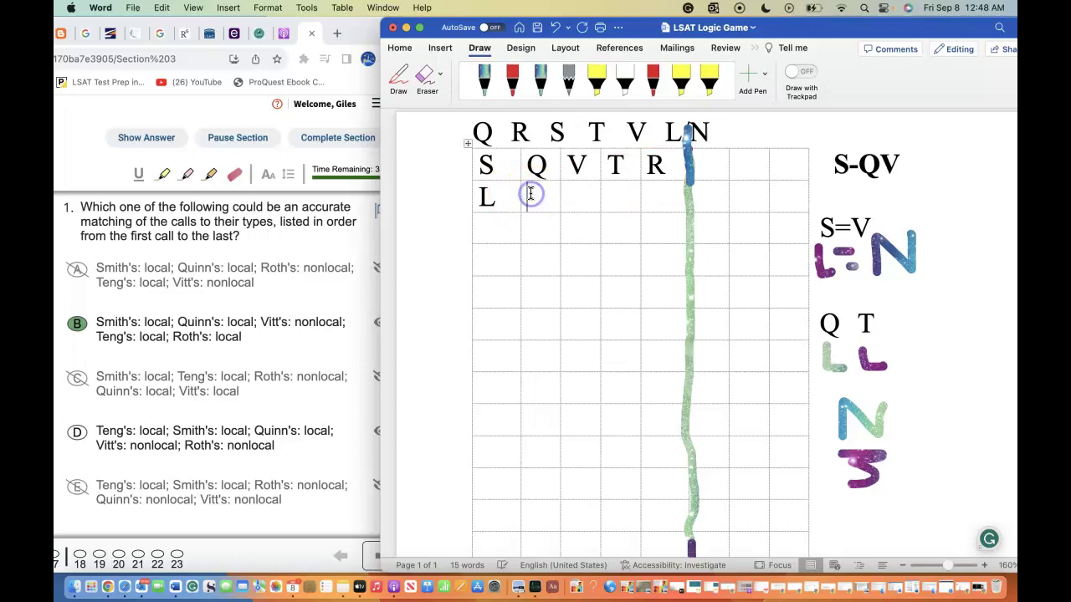
{"action": "type", "text": "L"}
{"action": "left_click", "coordinate": [566, 199]}
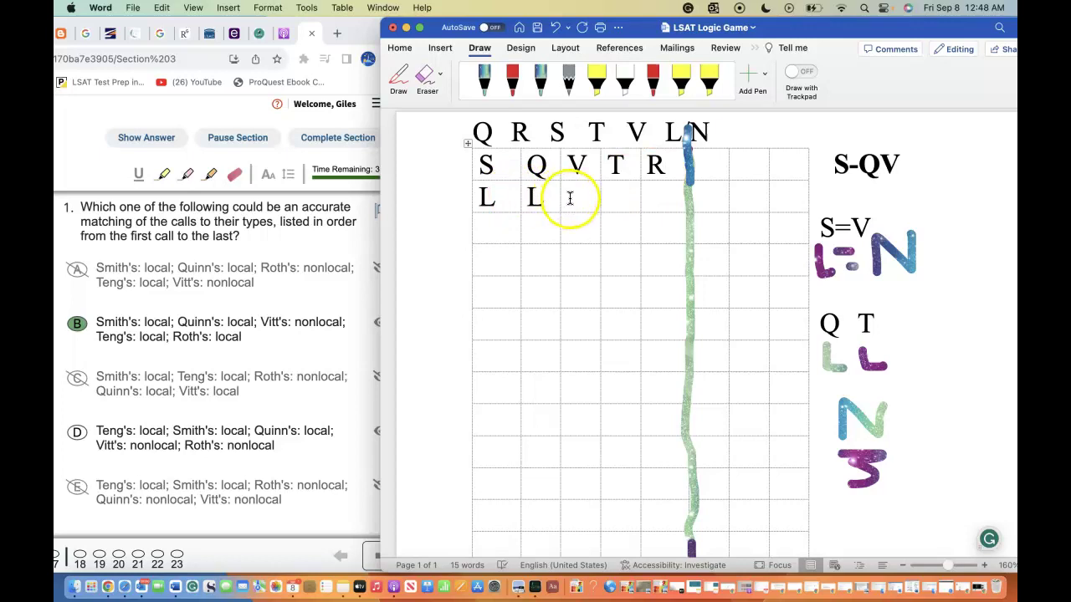
{"action": "type", "text": "N"}
{"action": "left_click", "coordinate": [617, 200]}
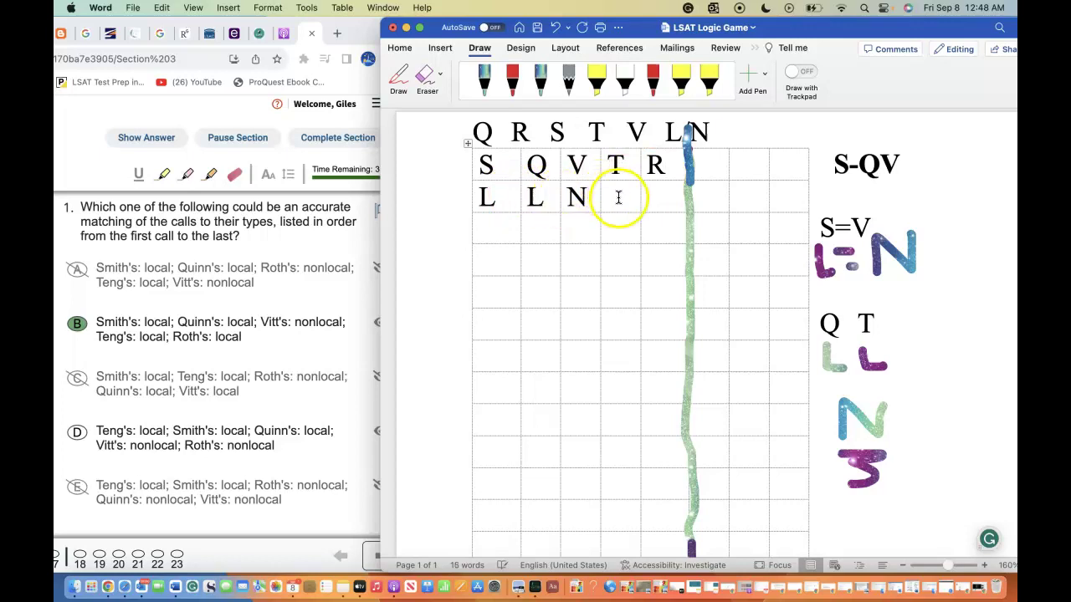
{"action": "type", "text": "L"}
{"action": "left_click", "coordinate": [663, 199]}
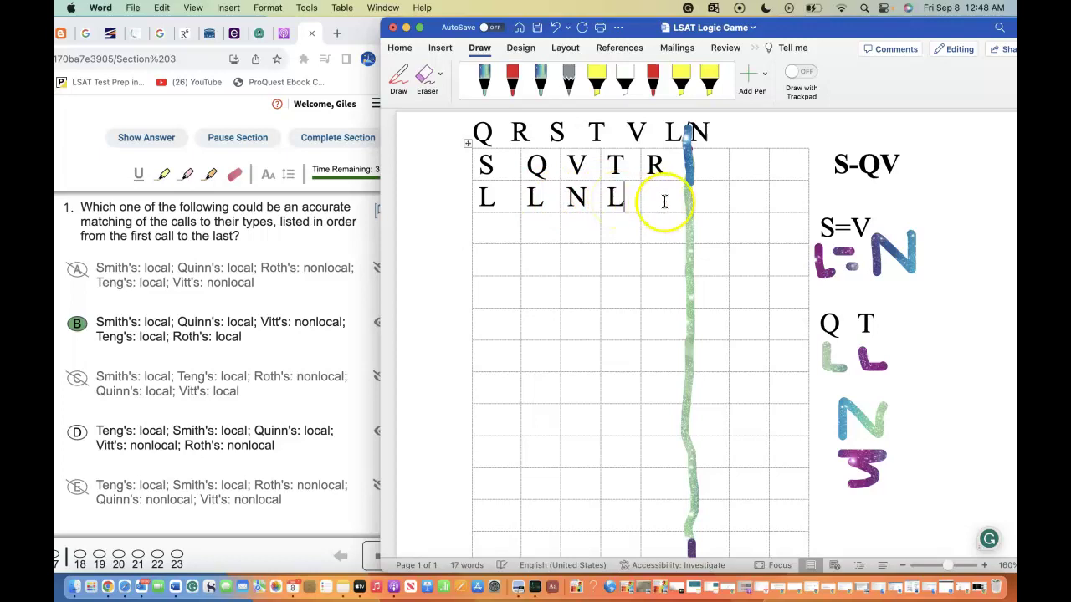
{"action": "type", "text": "L"}
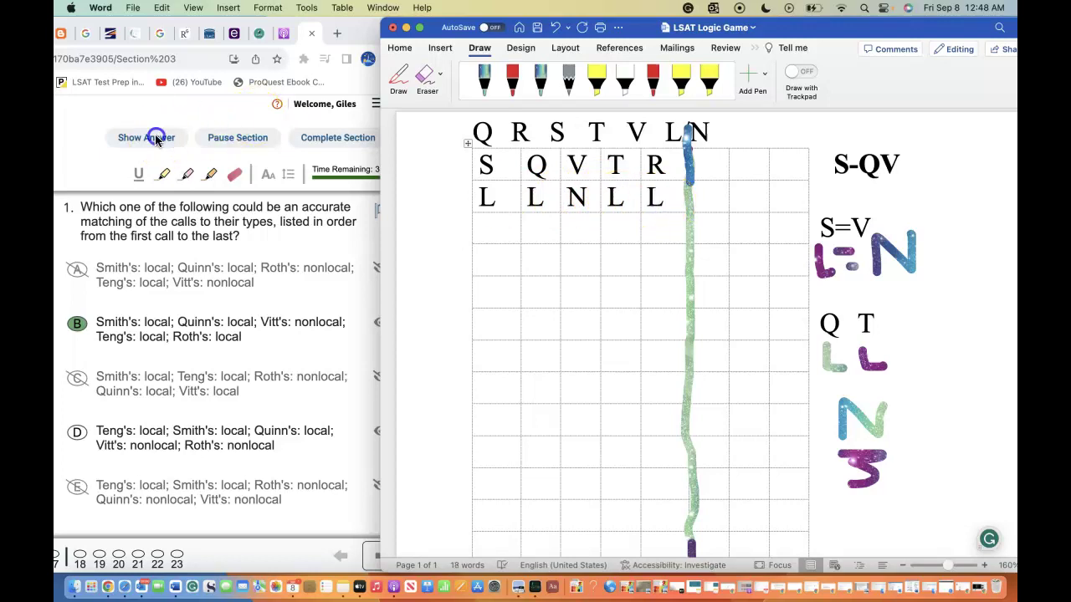
- Show question 1's answer, move to question 2, and ink 1 beside the first row
{"action": "left_click", "coordinate": [157, 140]}
{"action": "left_click", "coordinate": [383, 556]}
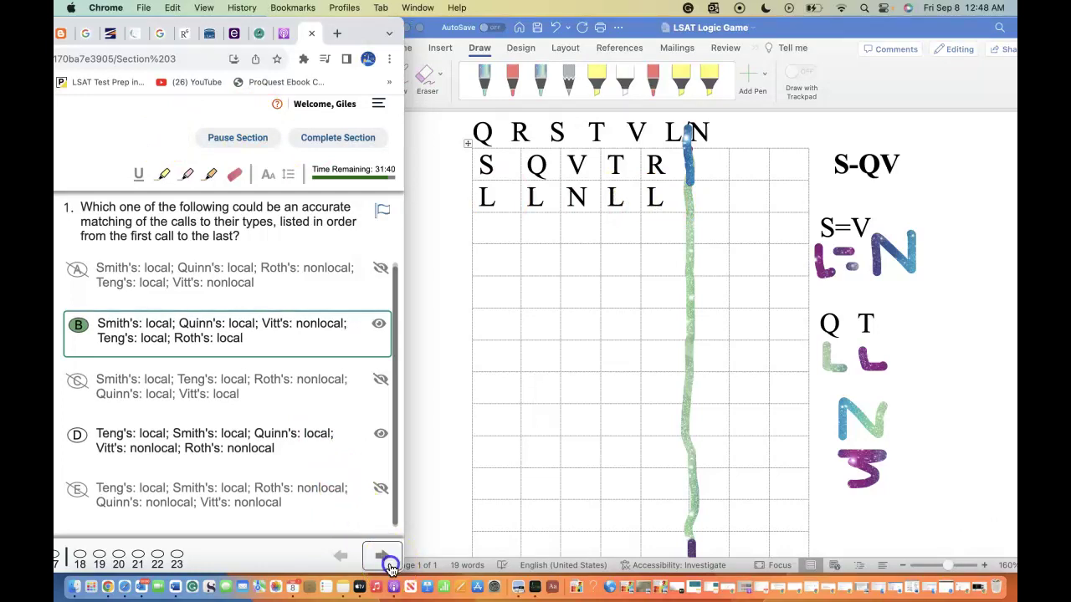
{"action": "left_click", "coordinate": [454, 168]}
{"action": "left_click", "coordinate": [398, 79]}
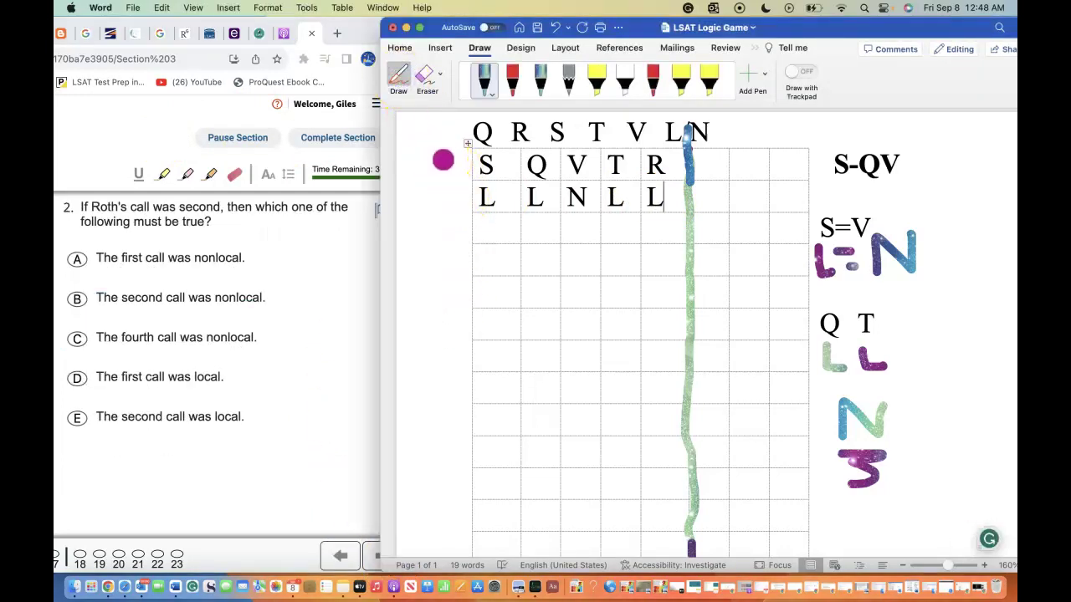
{"action": "left_click_drag", "start_coordinate": [442, 159], "coordinate": [443, 197]}
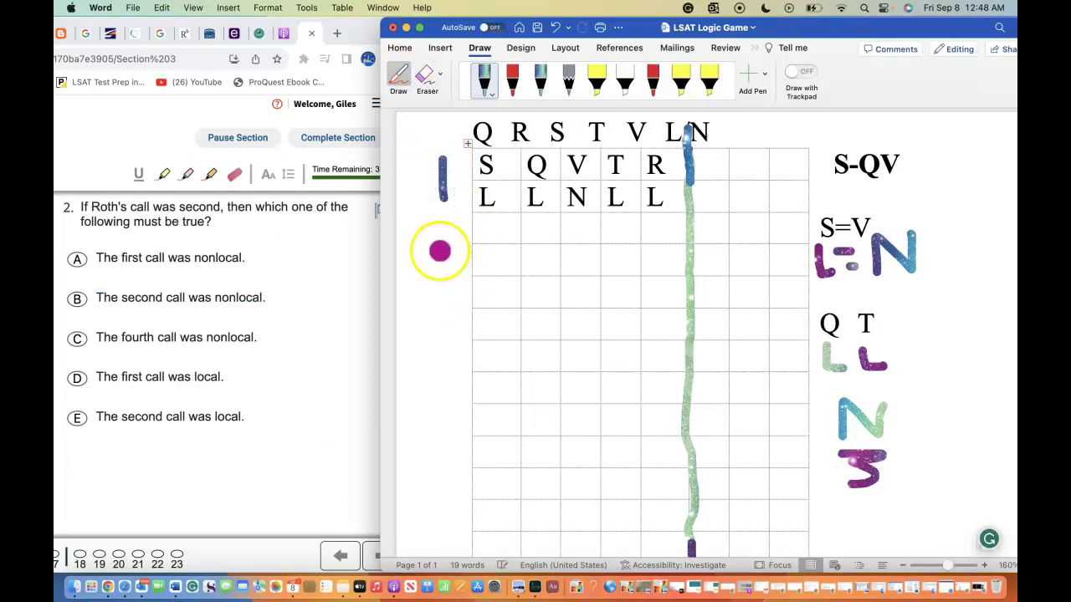
- Hand-label scenario 2 with a 2, type R in its second slot and circle it
{"action": "left_click_drag", "start_coordinate": [430, 257], "coordinate": [465, 295]}
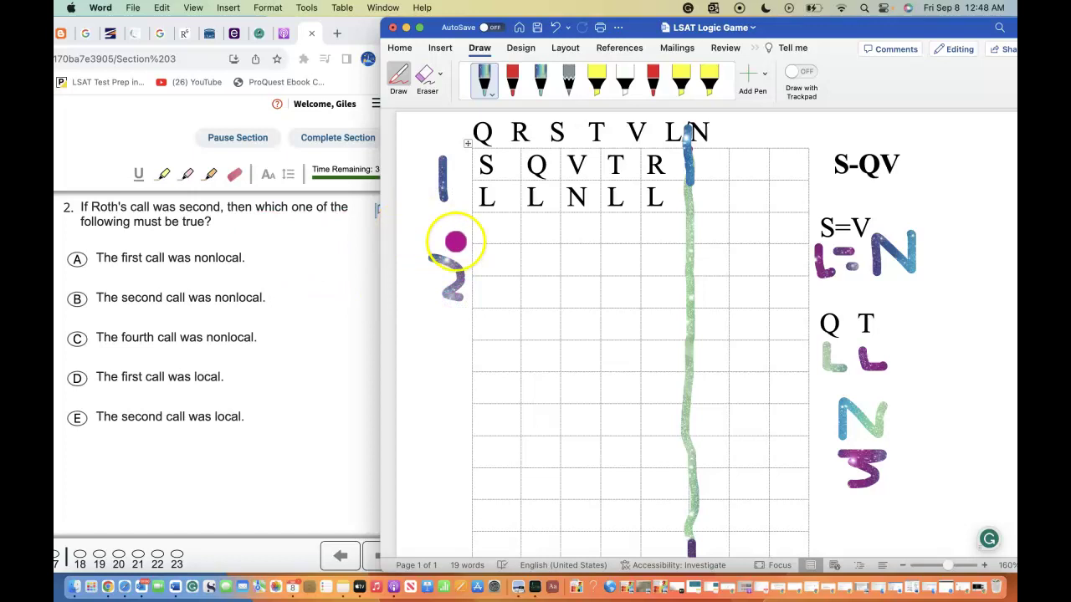
{"action": "key", "text": "Escape"}
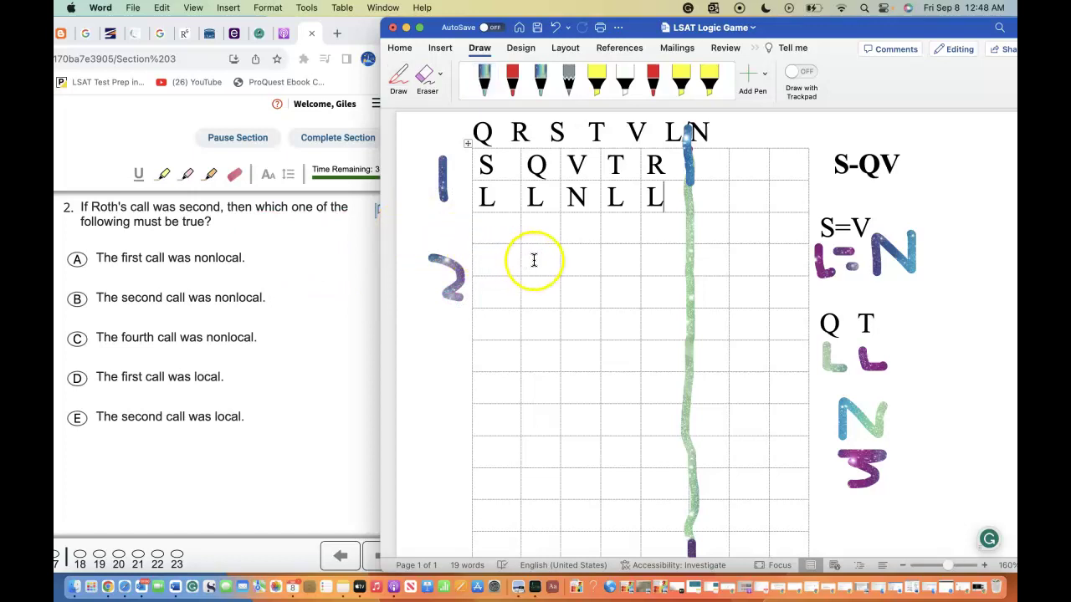
{"action": "left_click", "coordinate": [535, 260]}
{"action": "type", "text": "R"}
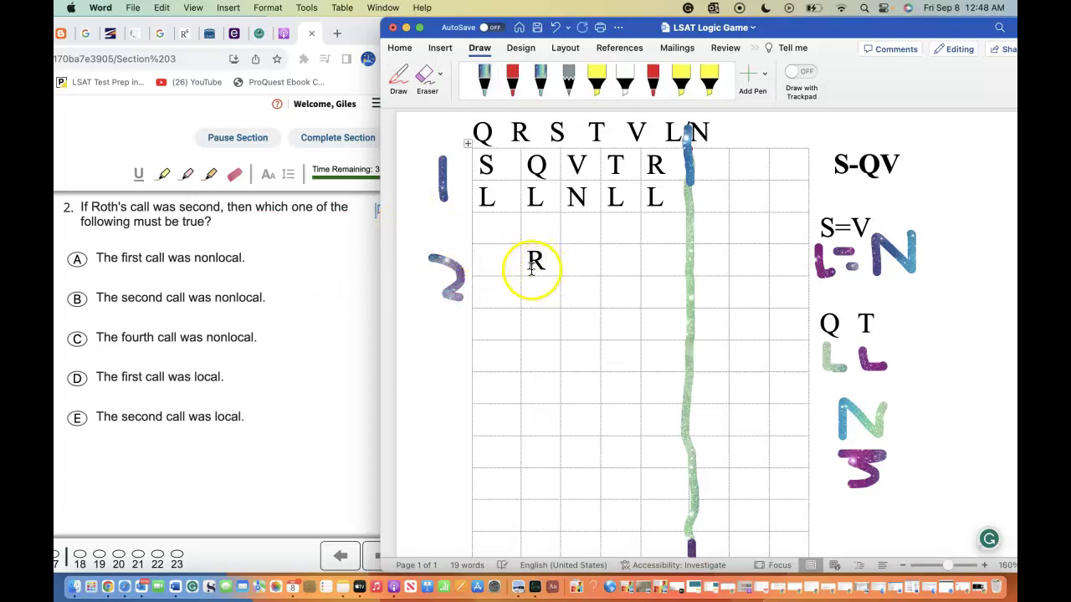
{"action": "left_click", "coordinate": [399, 78]}
{"action": "left_click", "coordinate": [545, 255]}
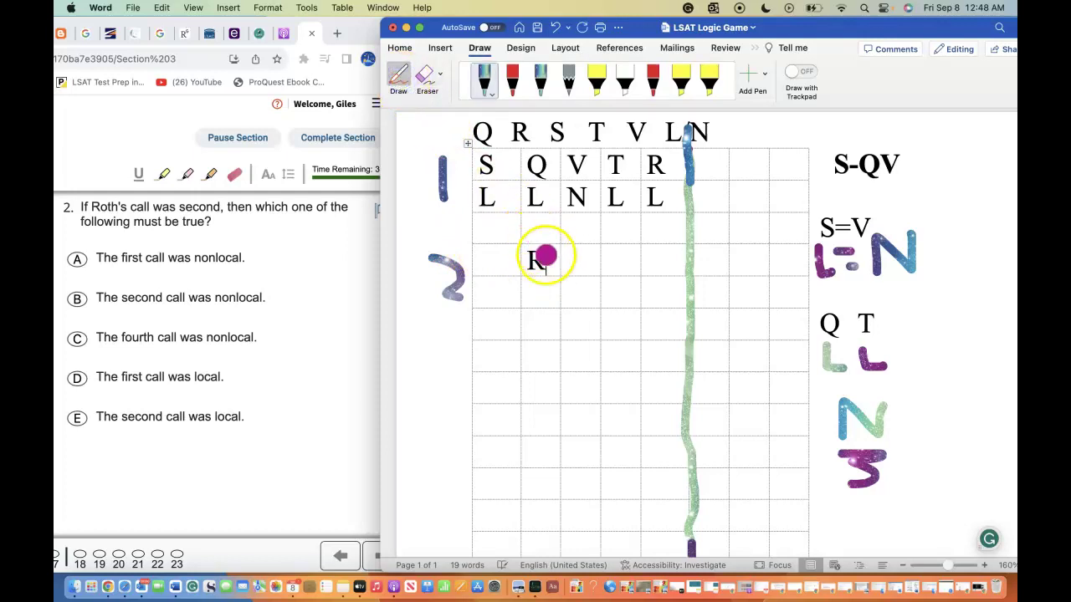
{"action": "mouse_move", "coordinate": [541, 275]}
{"action": "left_mouse_down"}
{"action": "mouse_move", "coordinate": [508, 261]}
{"action": "mouse_move", "coordinate": [526, 243]}
{"action": "mouse_move", "coordinate": [556, 256]}
{"action": "left_mouse_up"}
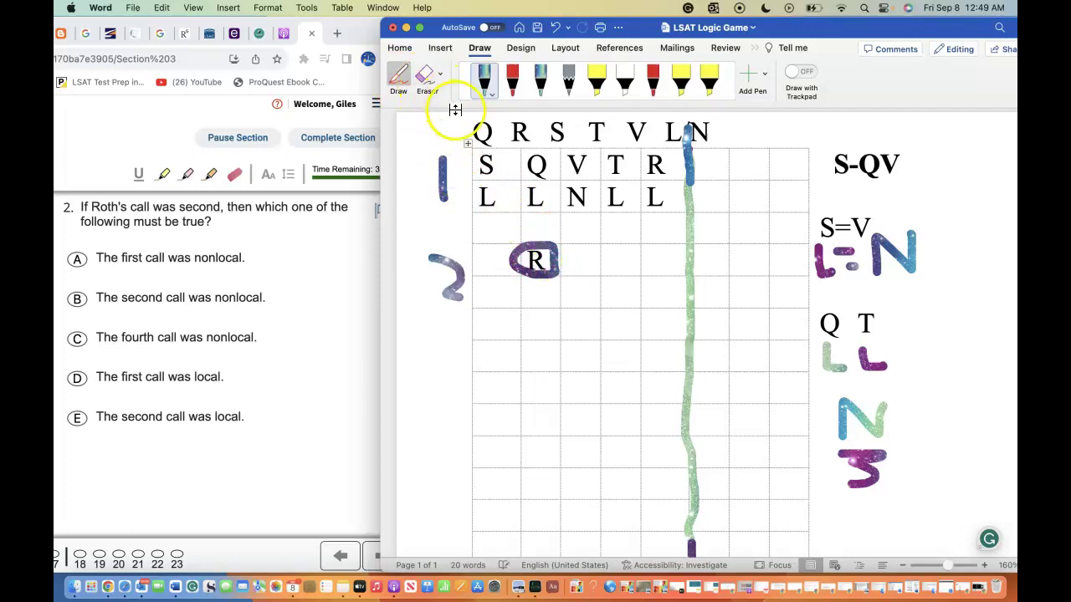
{"action": "left_click", "coordinate": [399, 77]}
- Complete scenario 2's order as T R S Q V
{"action": "left_click", "coordinate": [501, 258]}
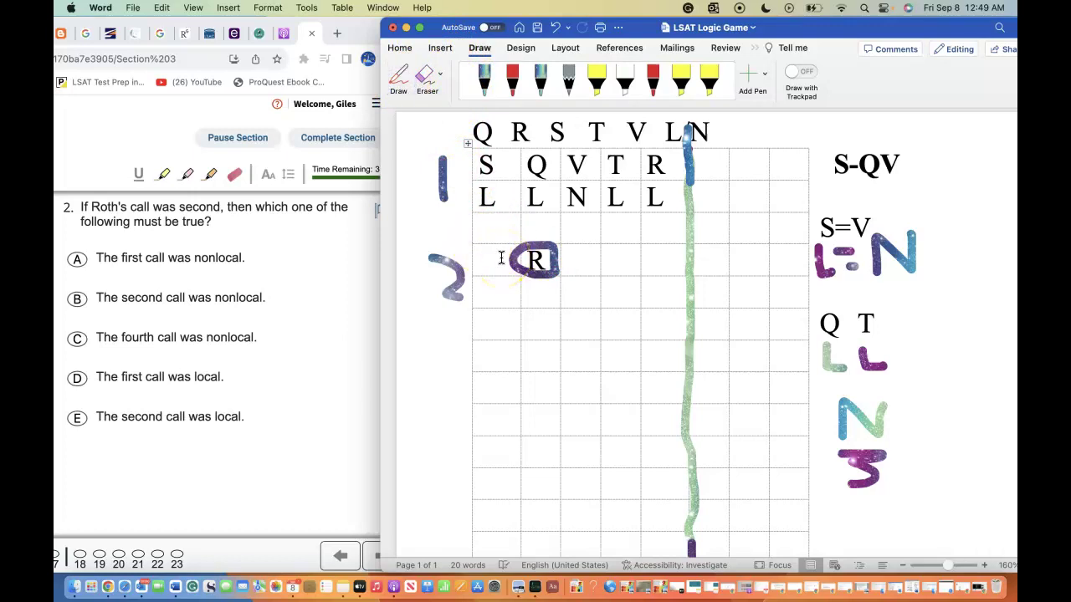
{"action": "type", "text": "S"}
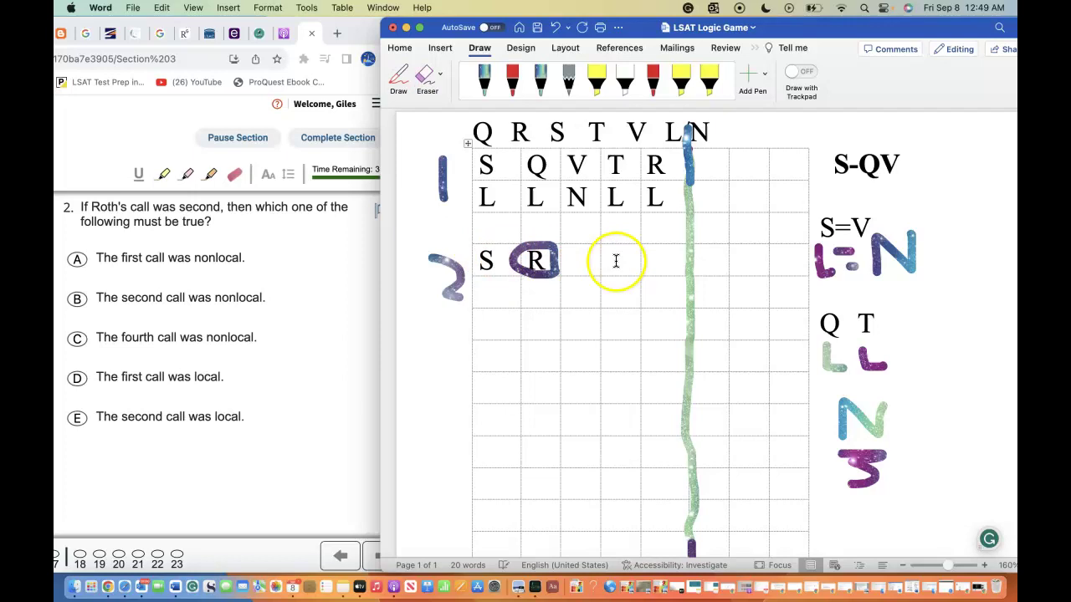
{"action": "left_click", "coordinate": [616, 261]}
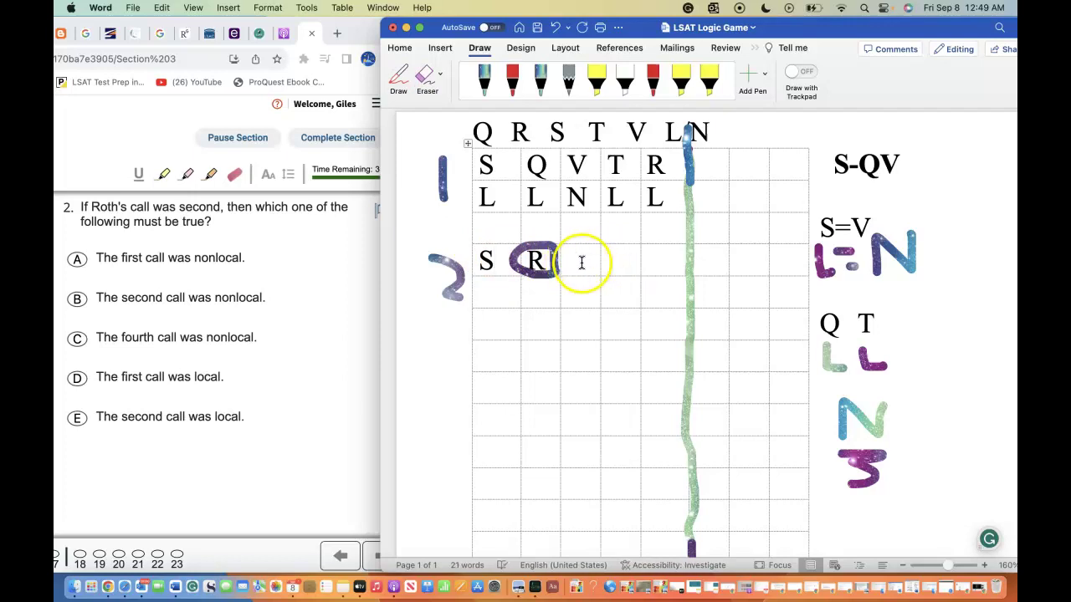
{"action": "left_click", "coordinate": [582, 263]}
{"action": "type", "text": "S"}
{"action": "left_click", "coordinate": [620, 262]}
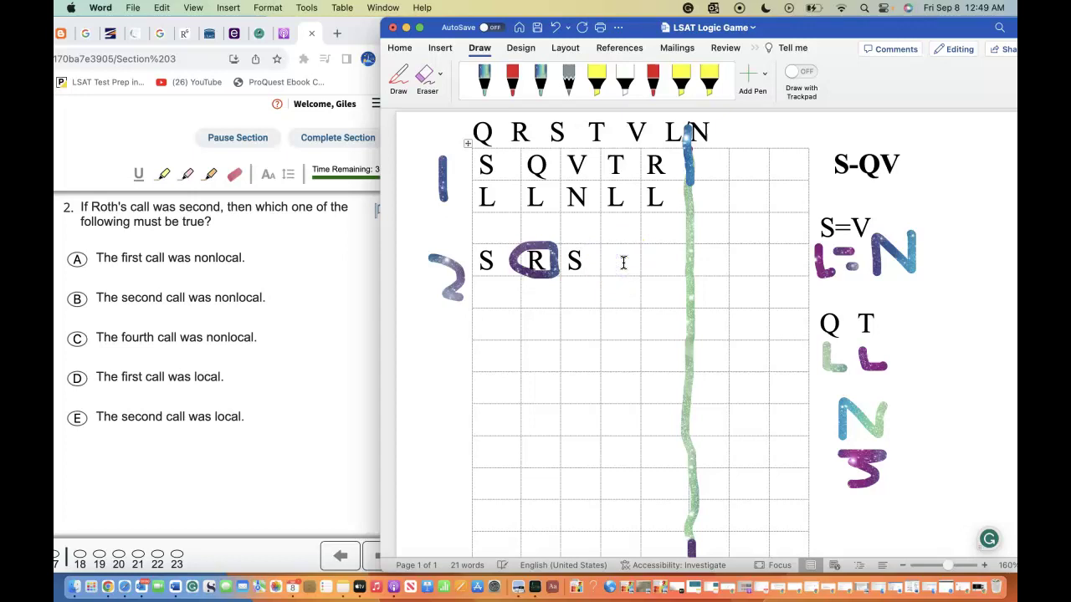
{"action": "type", "text": "Q"}
{"action": "left_click", "coordinate": [663, 262]}
{"action": "type", "text": "V"}
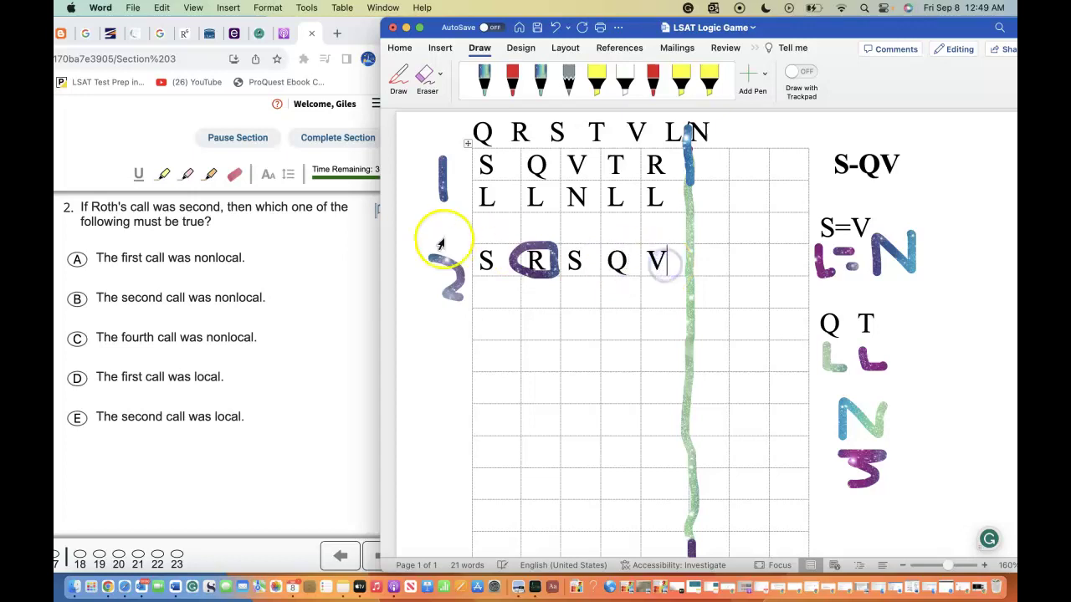
{"action": "left_click", "coordinate": [498, 258]}
{"action": "key", "text": "BackSpace"}
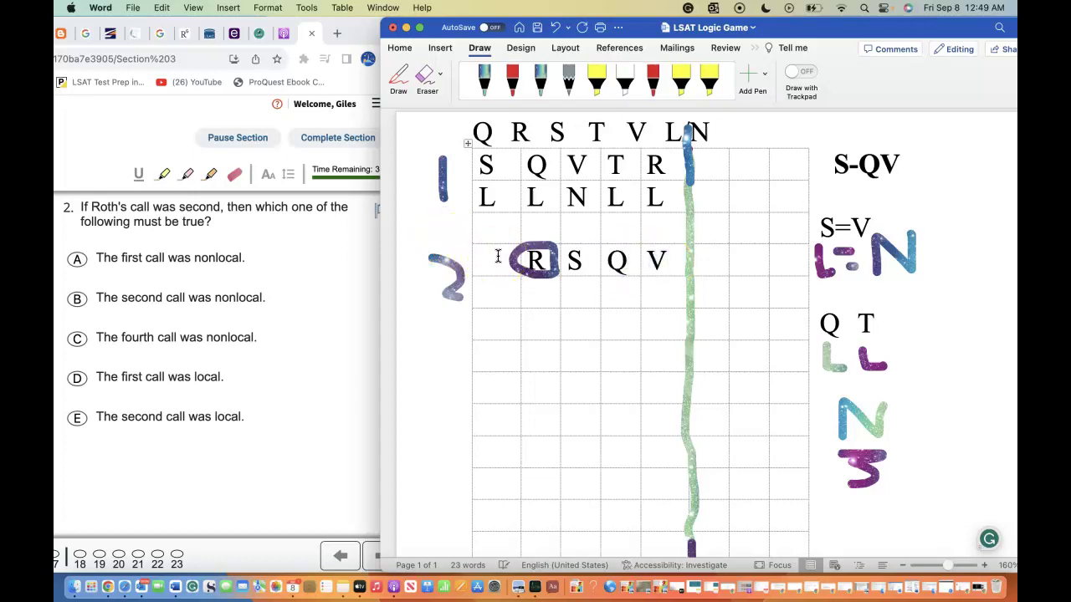
{"action": "type", "text": "T"}
- Fill scenario 2's types row as L ? N L L
{"action": "left_click", "coordinate": [495, 283]}
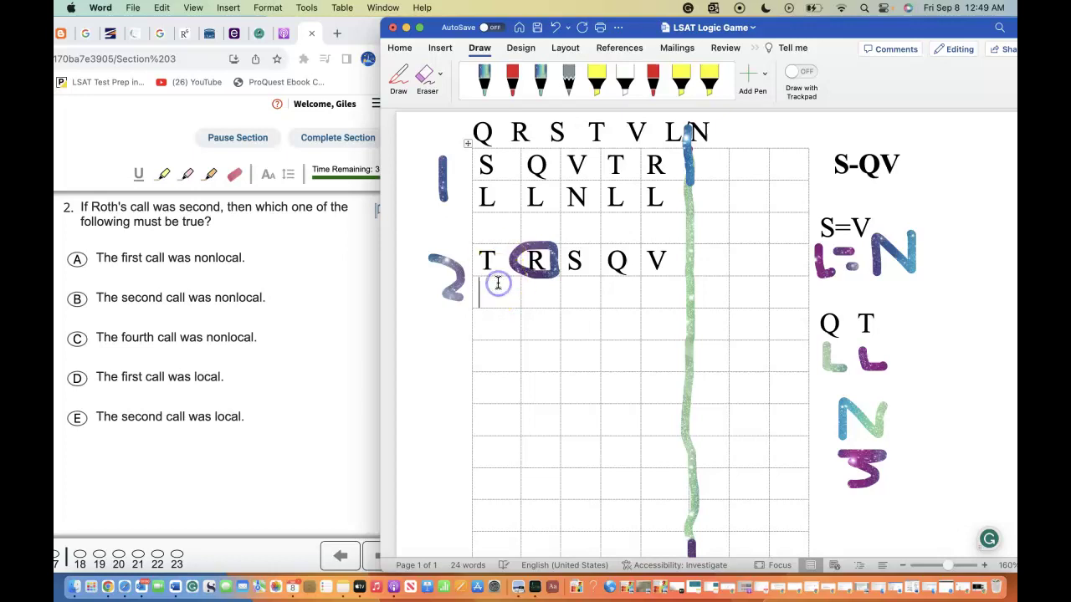
{"action": "type", "text": "L"}
{"action": "left_click", "coordinate": [535, 283]}
{"action": "left_click", "coordinate": [617, 287]}
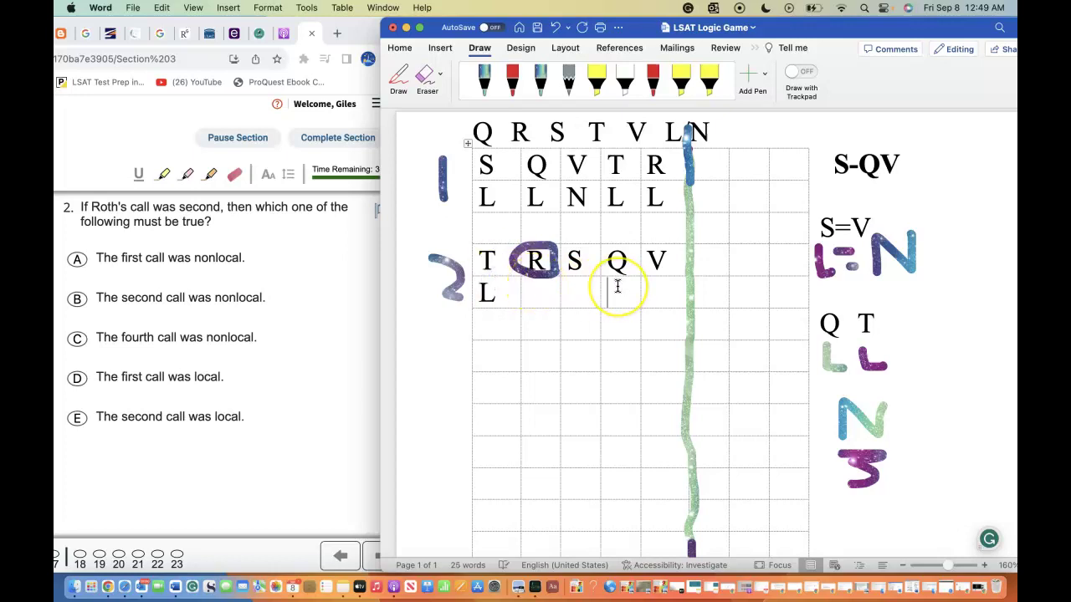
{"action": "type", "text": "L"}
{"action": "left_click", "coordinate": [576, 299]}
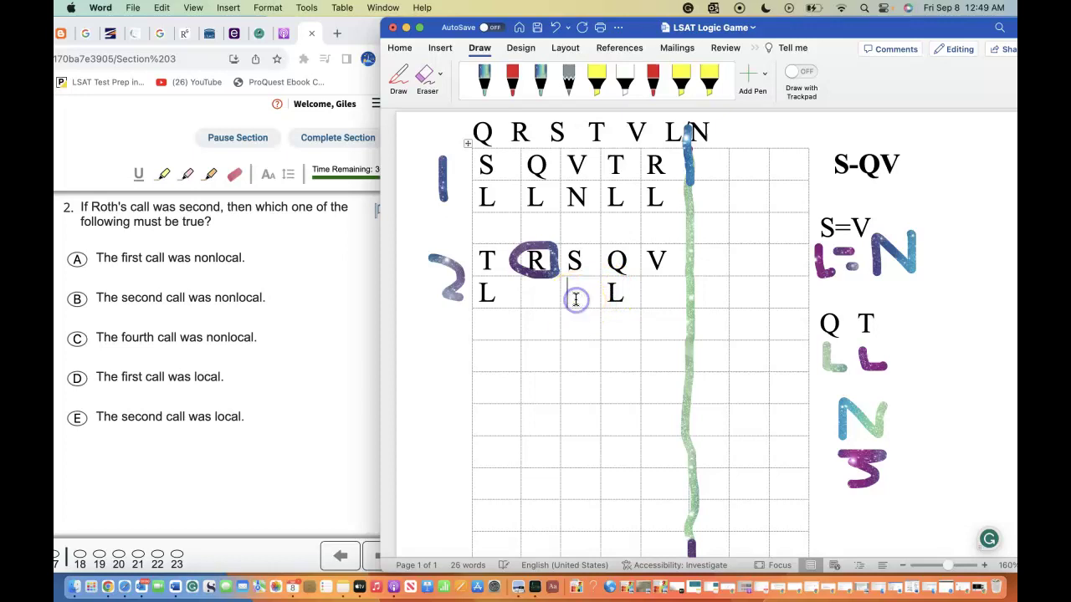
{"action": "type", "text": "N"}
{"action": "left_click", "coordinate": [654, 288]}
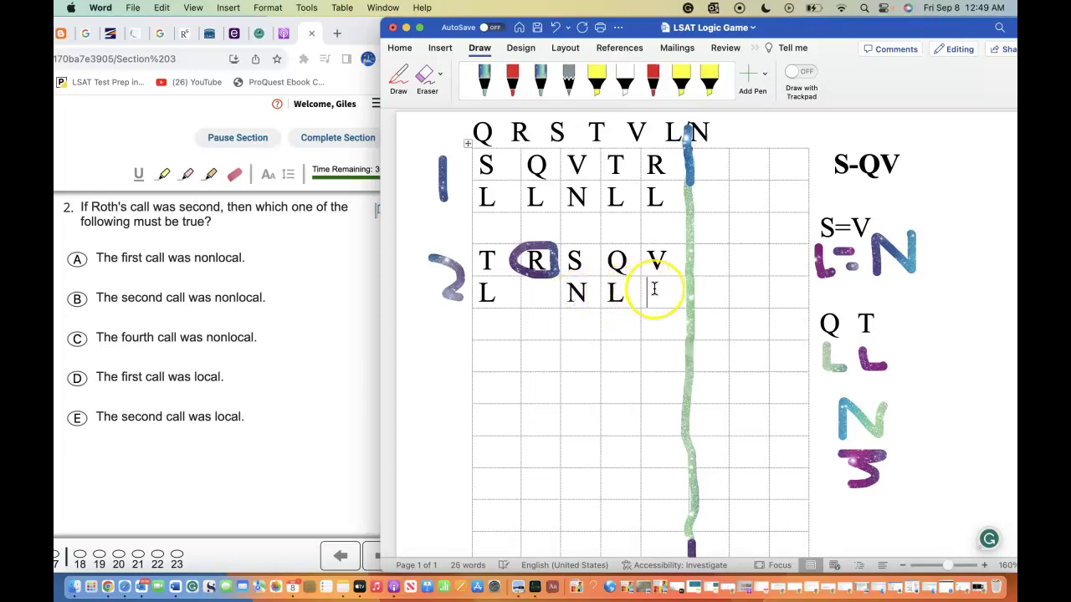
{"action": "type", "text": "L"}
{"action": "left_click", "coordinate": [540, 289]}
{"action": "type", "text": "?"}
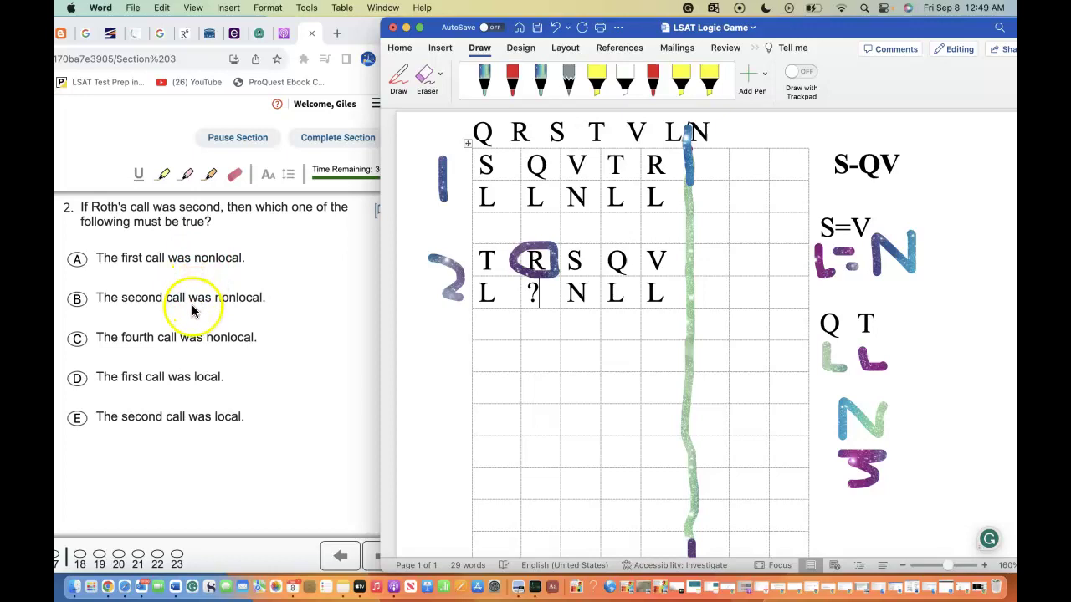
- Answer question 2 with D, reveal the correct answer, and advance to question 3
{"action": "left_click", "coordinate": [78, 303]}
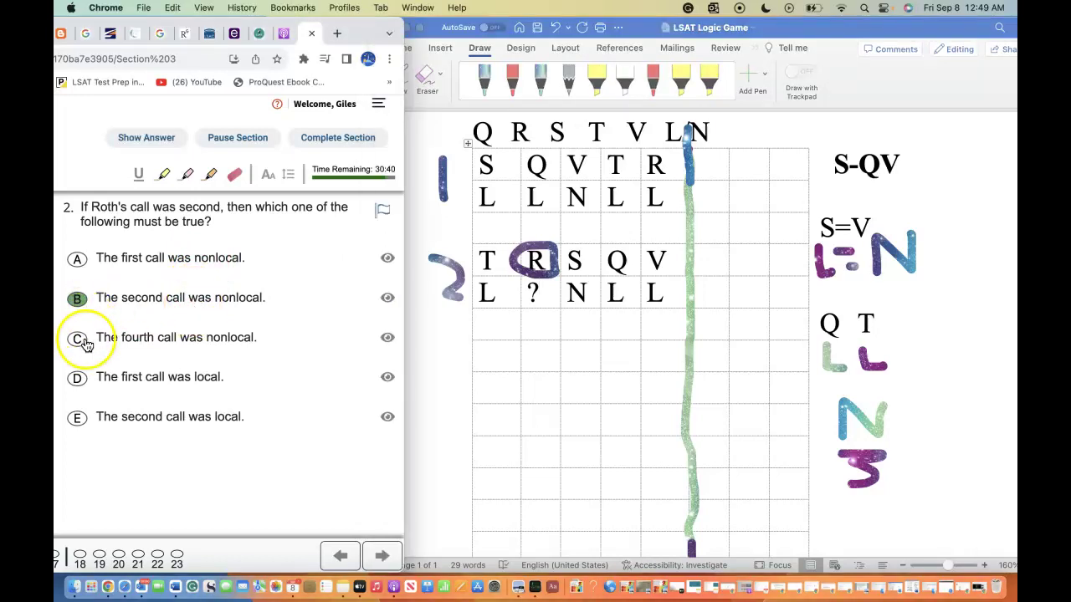
{"action": "left_click", "coordinate": [79, 381]}
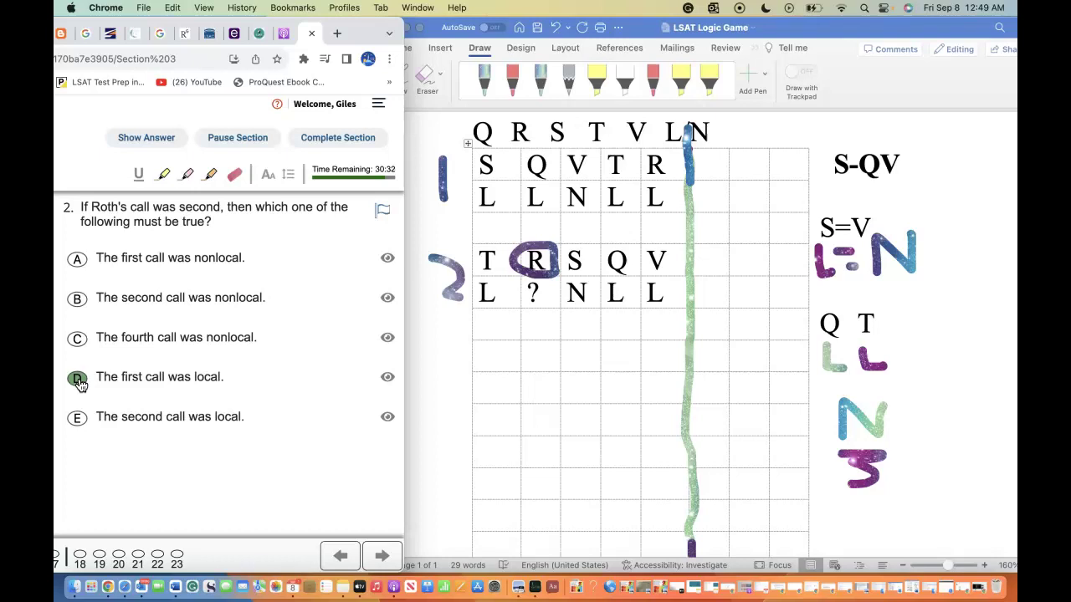
{"action": "left_click", "coordinate": [157, 149]}
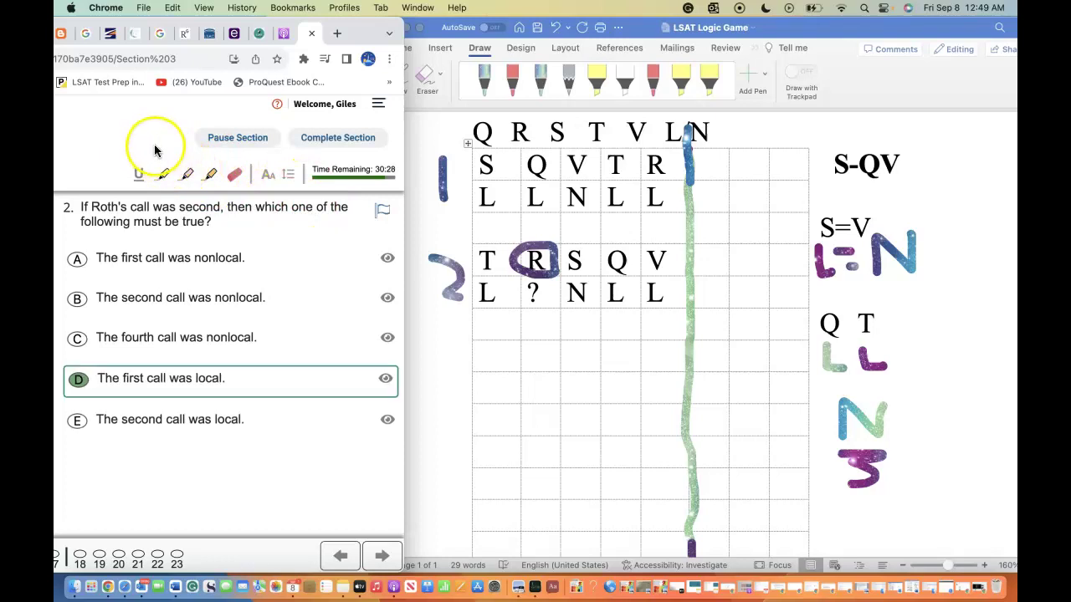
{"action": "left_click", "coordinate": [384, 568]}
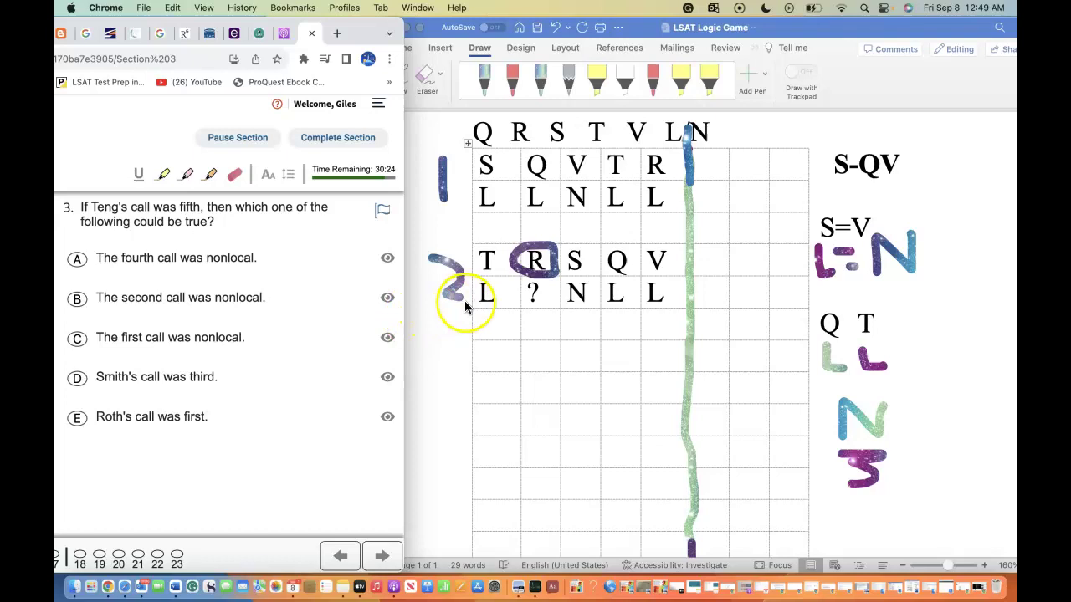
- Enter the third scenario's order as S Q V R T
{"action": "left_click", "coordinate": [537, 311]}
{"action": "left_click", "coordinate": [656, 353]}
{"action": "type", "text": "T"}
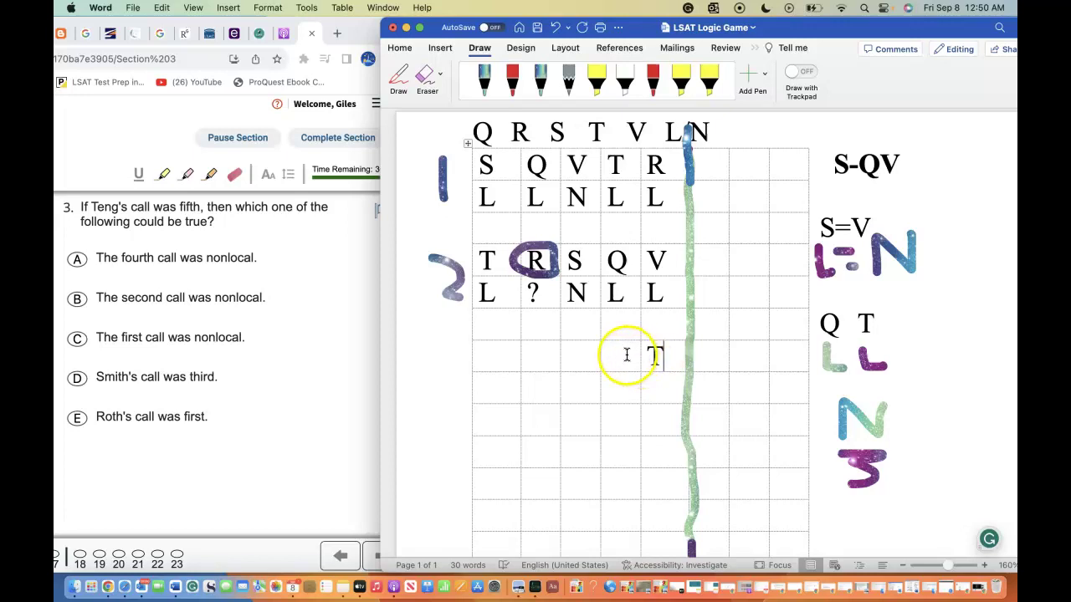
{"action": "left_click", "coordinate": [578, 354]}
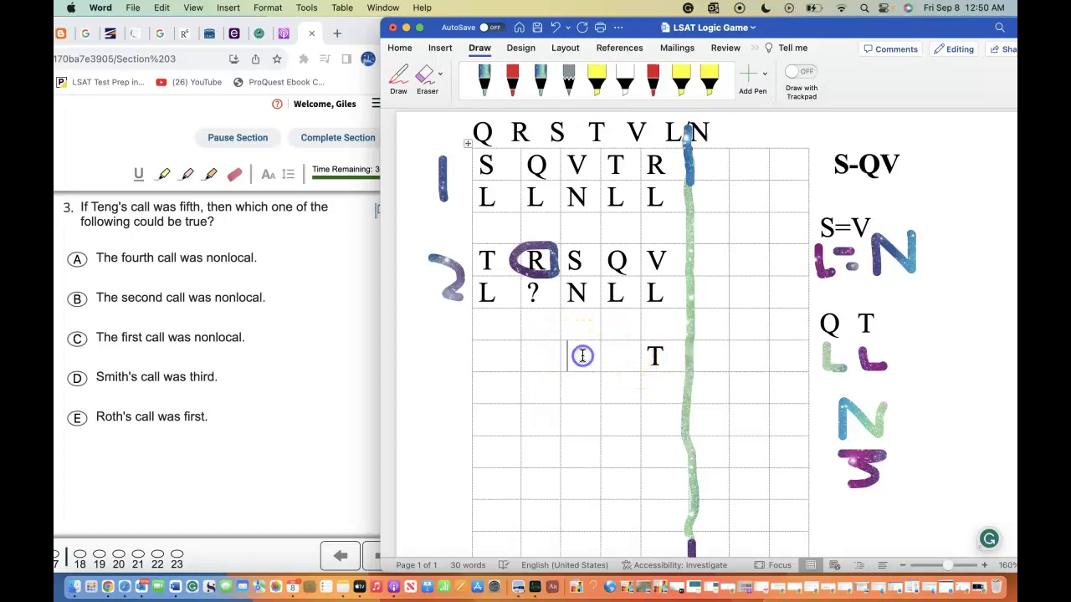
{"action": "left_click", "coordinate": [540, 350]}
{"action": "left_click", "coordinate": [501, 359]}
{"action": "type", "text": "S"}
{"action": "left_click", "coordinate": [544, 362]}
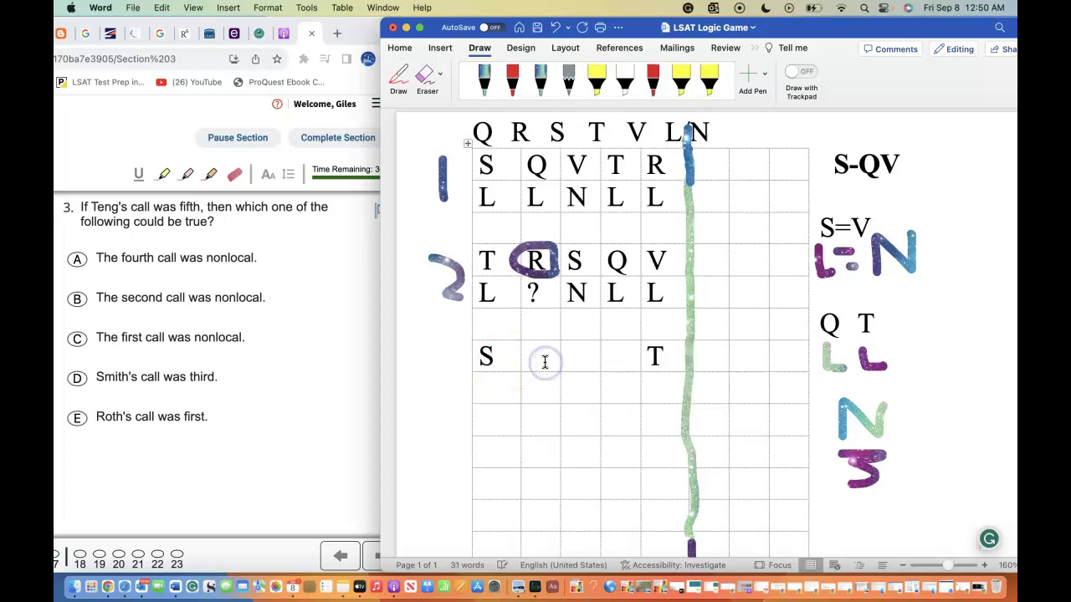
{"action": "type", "text": "Q"}
{"action": "left_click", "coordinate": [559, 361]}
{"action": "type", "text": "V"}
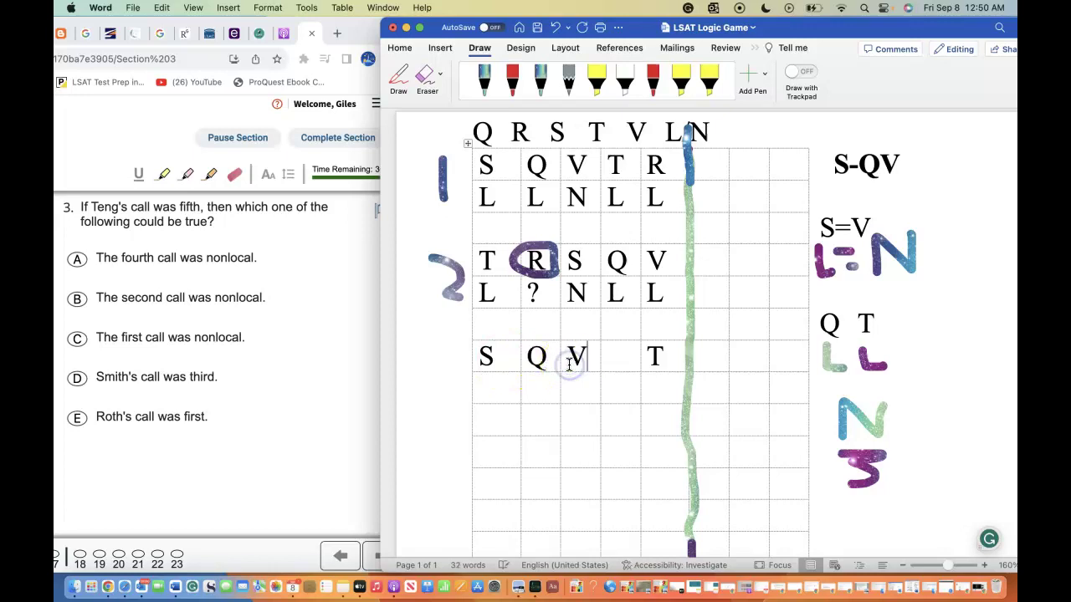
{"action": "left_click", "coordinate": [623, 364]}
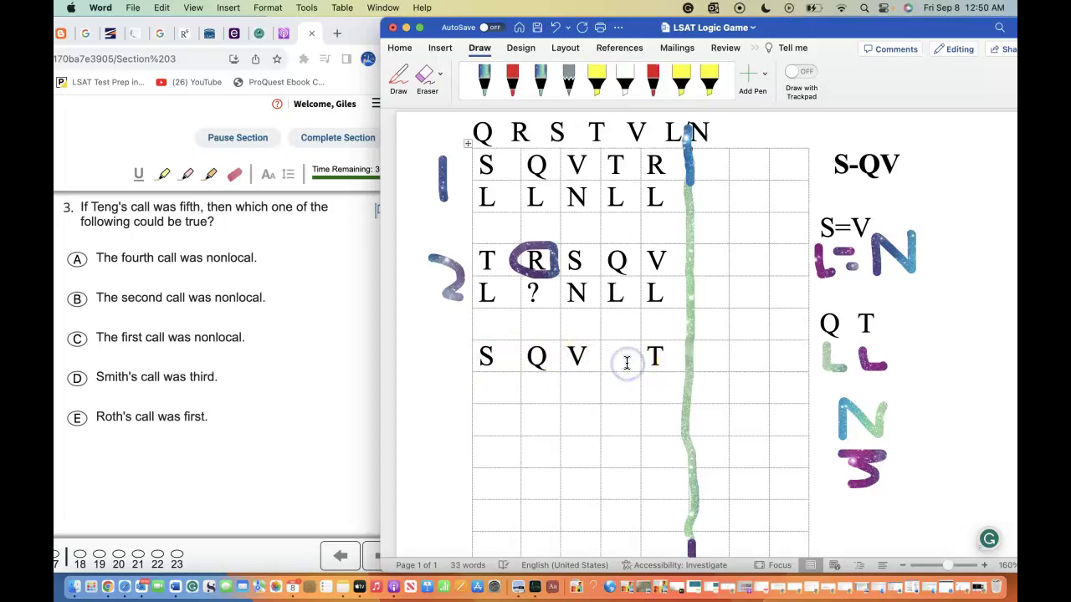
{"action": "type", "text": "R"}
- Enter types L L N ? L under the third scenario and pick A for question 3
{"action": "left_click", "coordinate": [545, 378]}
{"action": "type", "text": "L"}
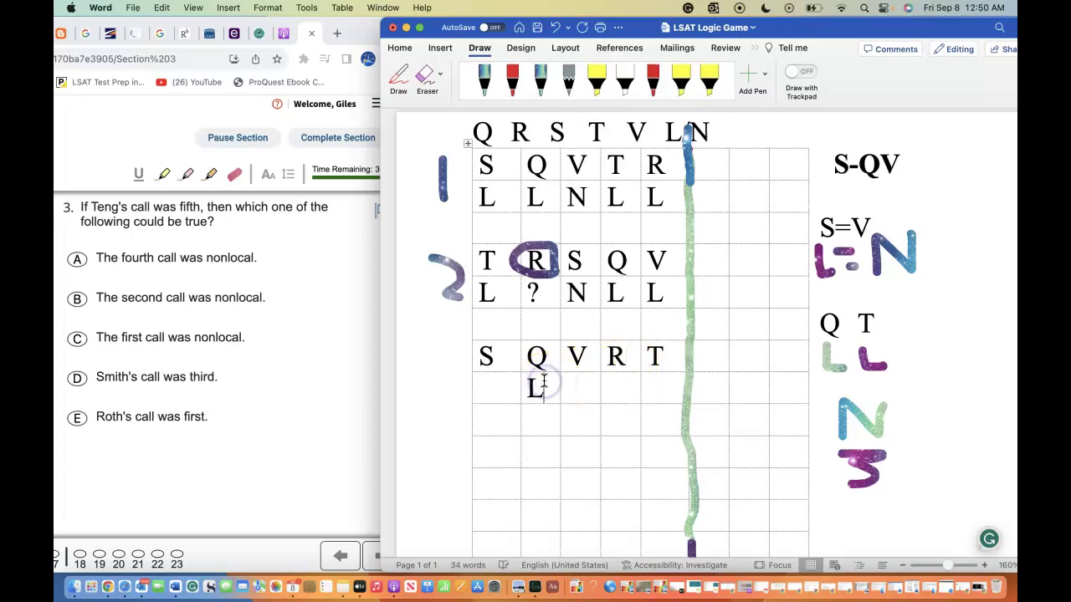
{"action": "left_click", "coordinate": [654, 376]}
{"action": "type", "text": "L"}
{"action": "left_click", "coordinate": [601, 395]}
{"action": "left_click", "coordinate": [578, 390]}
{"action": "left_click", "coordinate": [485, 392]}
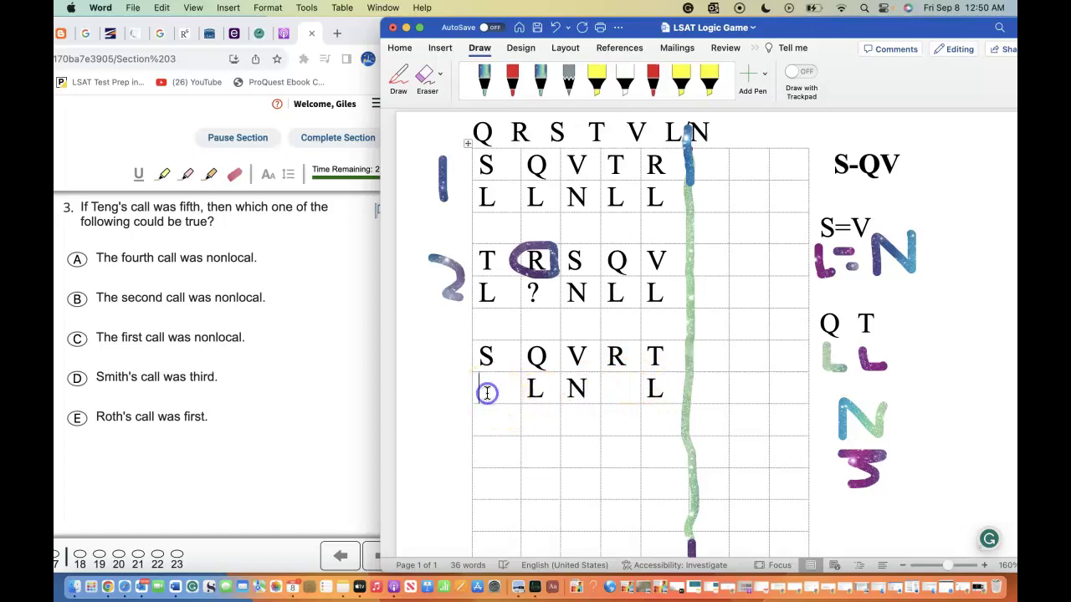
{"action": "type", "text": "L"}
{"action": "left_click", "coordinate": [616, 392]}
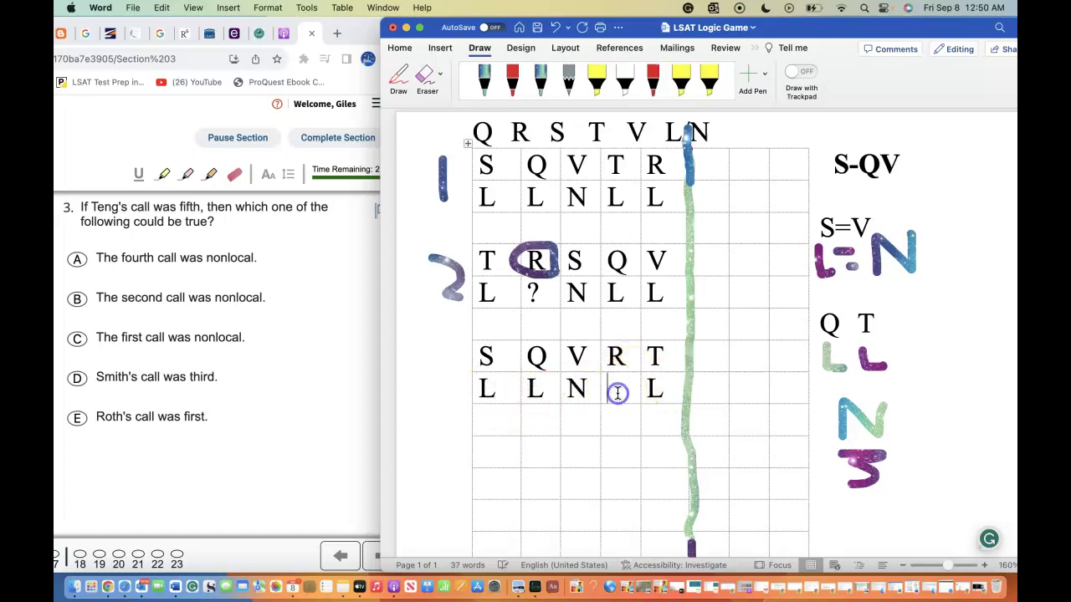
{"action": "type", "text": "?"}
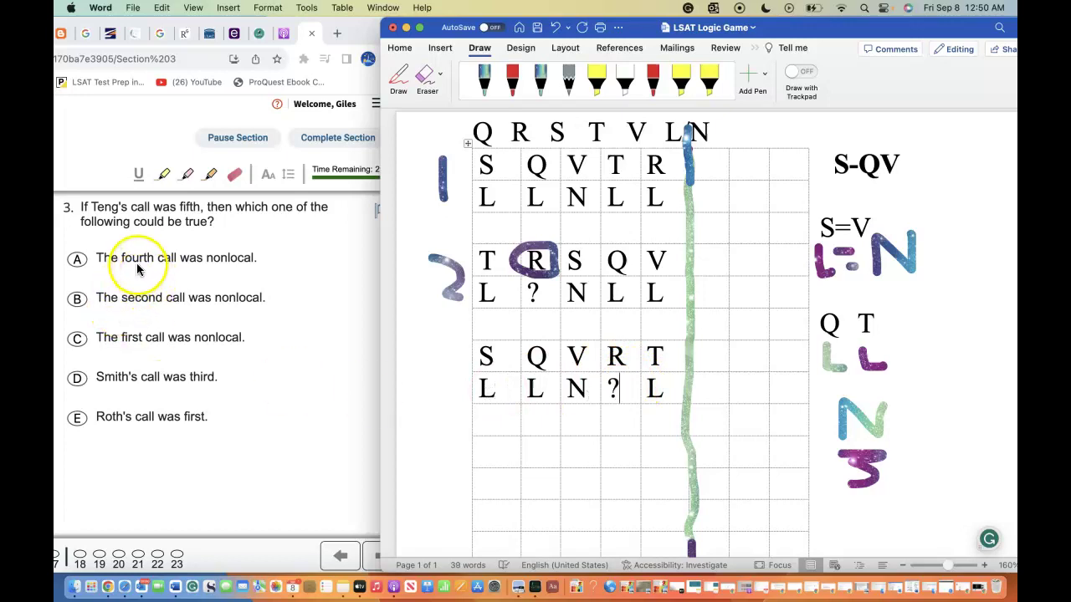
{"action": "left_click", "coordinate": [76, 259]}
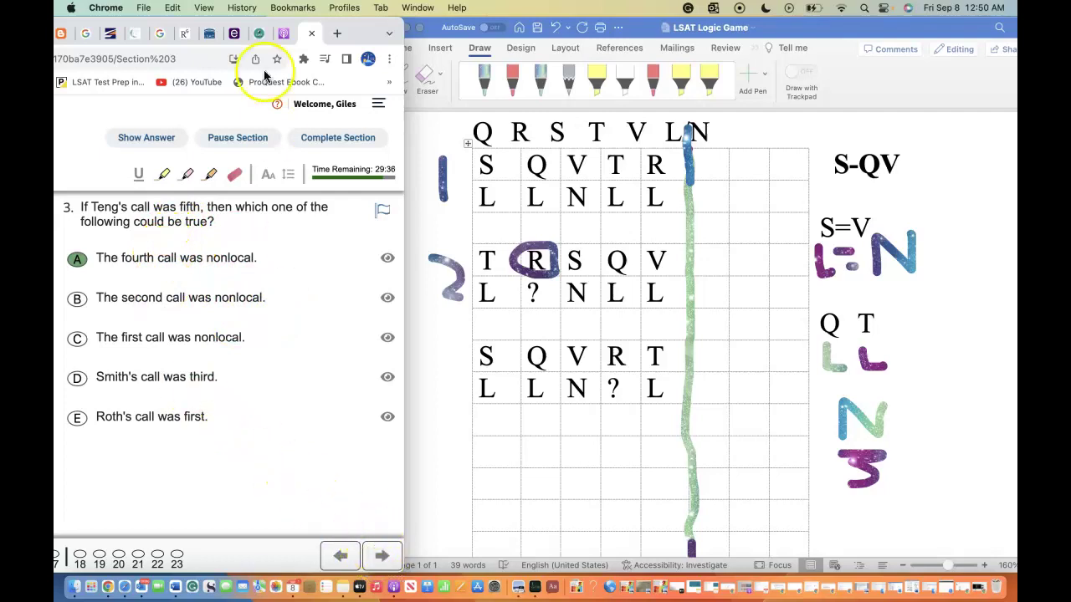
- Reveal question 3's correct answer and advance to question 4
{"action": "left_click", "coordinate": [149, 137]}
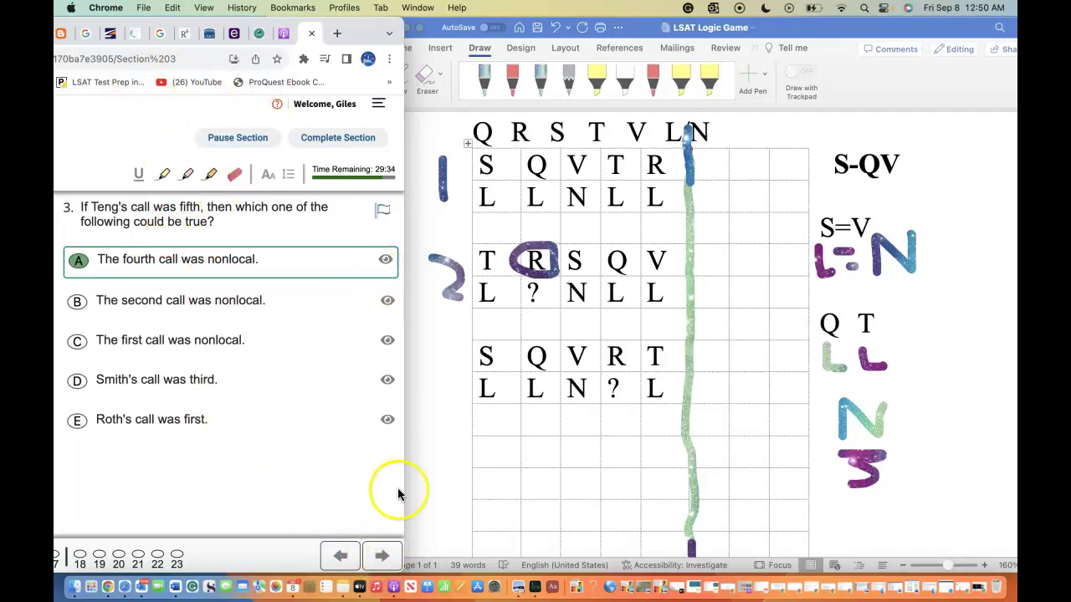
{"action": "left_click", "coordinate": [393, 556]}
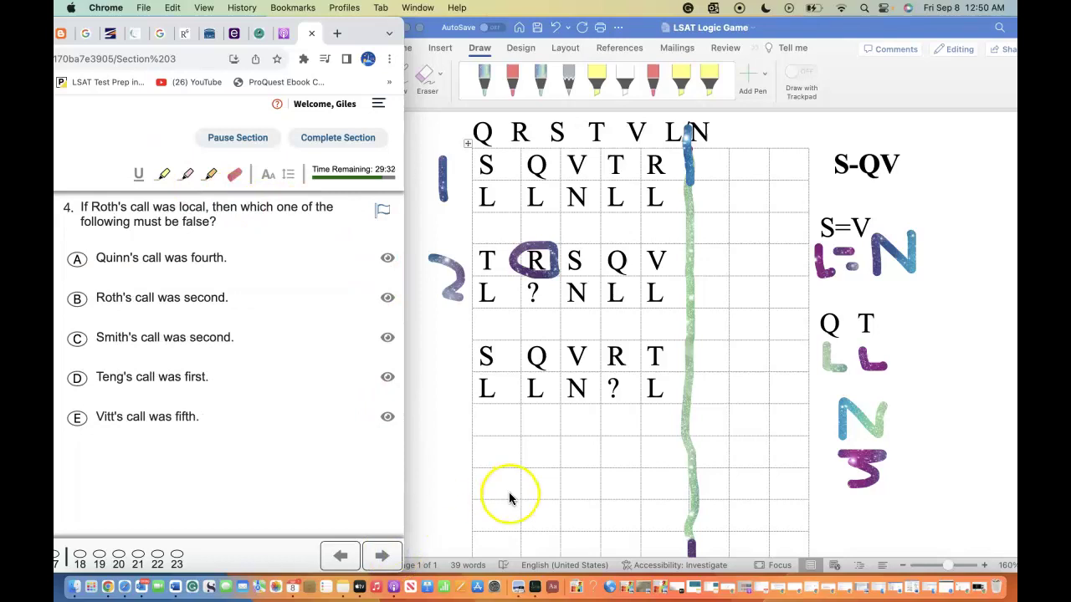
- Ink L over the ? under R in scenarios 2 and 3, label row three 3, and write a large 4
{"action": "left_click", "coordinate": [502, 450]}
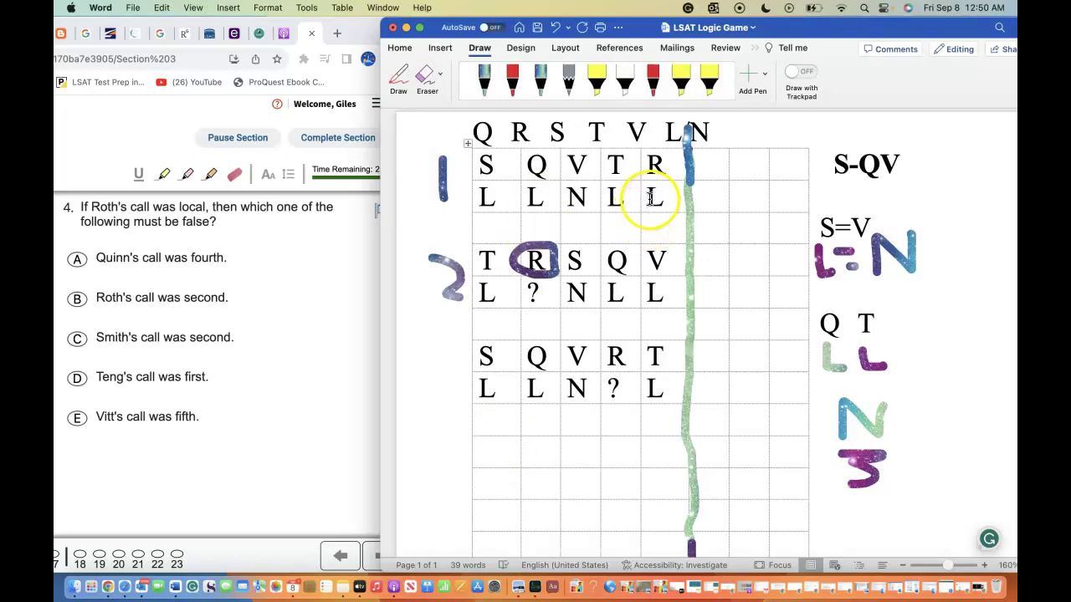
{"action": "left_click", "coordinate": [399, 92]}
{"action": "left_click", "coordinate": [485, 79]}
{"action": "mouse_move", "coordinate": [533, 283]}
{"action": "left_mouse_down"}
{"action": "mouse_move", "coordinate": [533, 311]}
{"action": "mouse_move", "coordinate": [548, 312]}
{"action": "left_mouse_up"}
{"action": "mouse_move", "coordinate": [615, 380]}
{"action": "left_mouse_down"}
{"action": "mouse_move", "coordinate": [616, 399]}
{"action": "mouse_move", "coordinate": [638, 411]}
{"action": "left_mouse_up"}
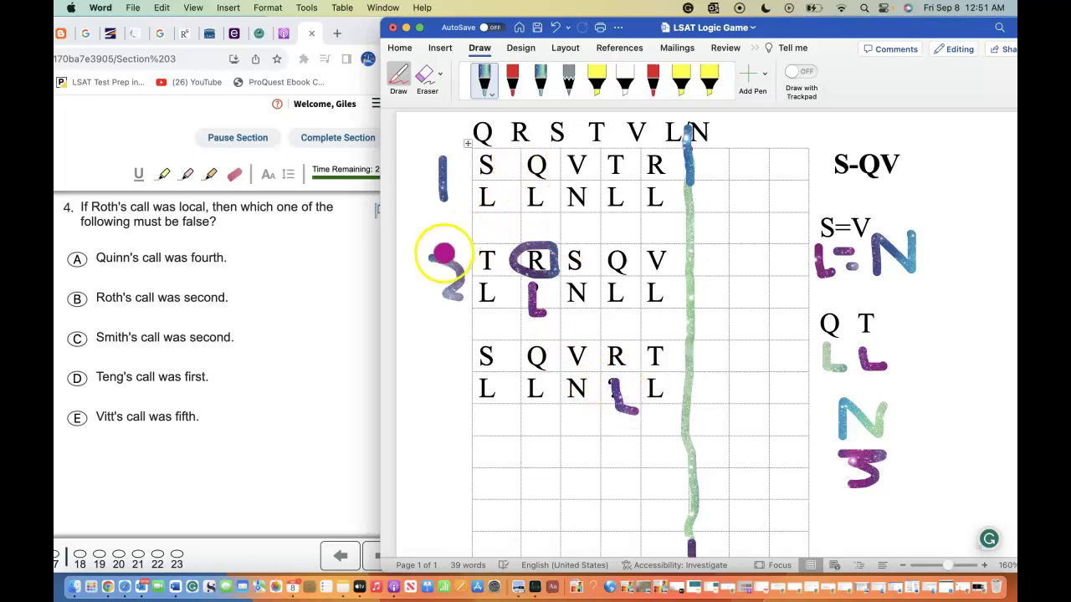
{"action": "left_click_drag", "start_coordinate": [437, 347], "coordinate": [454, 396]}
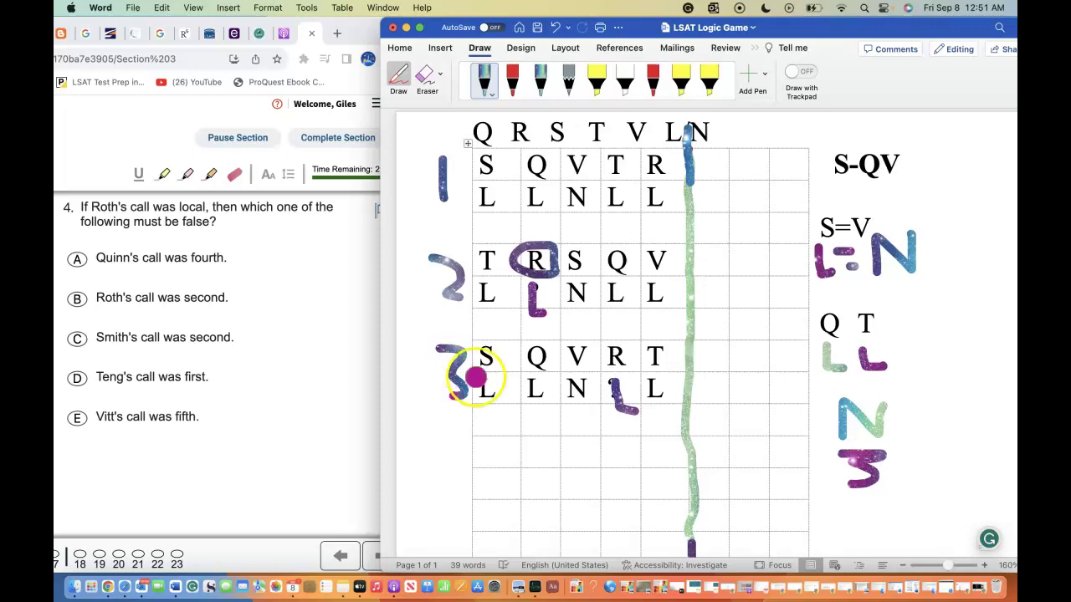
{"action": "mouse_move", "coordinate": [711, 160]}
{"action": "left_mouse_down"}
{"action": "mouse_move", "coordinate": [722, 283]}
{"action": "mouse_move", "coordinate": [760, 175]}
{"action": "mouse_move", "coordinate": [774, 407]}
{"action": "left_mouse_up"}
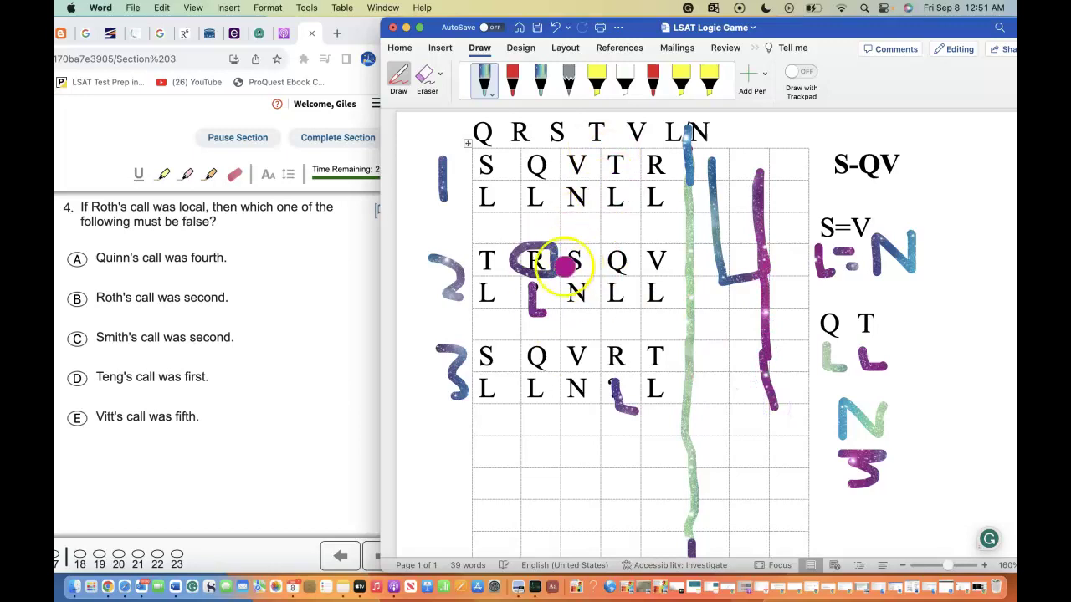
{"action": "left_click_drag", "start_coordinate": [566, 265], "coordinate": [558, 252]}
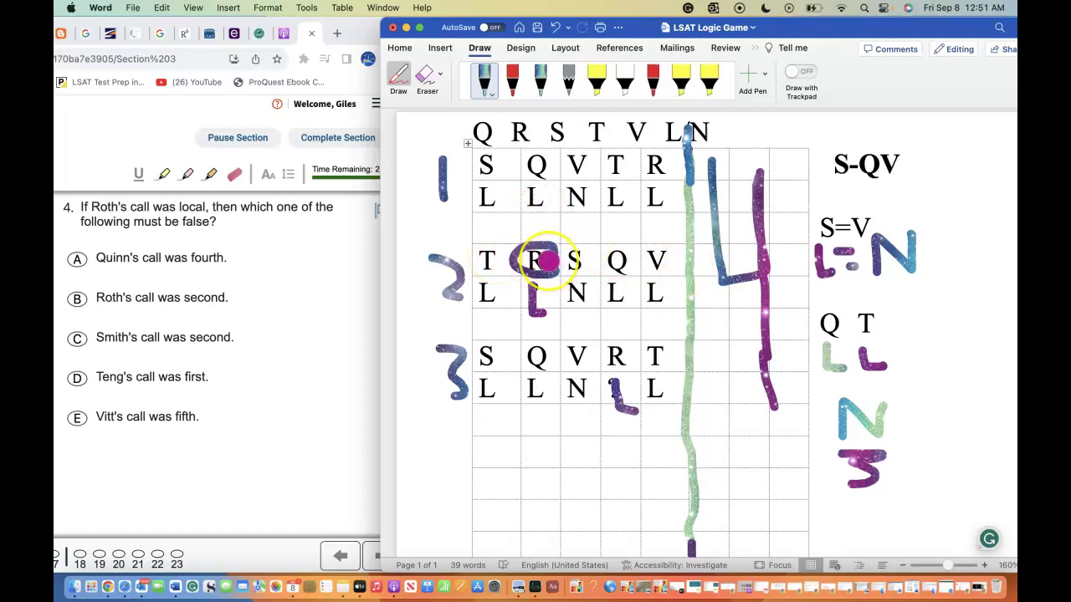
- Choose answer C for LawHub question 4, reveal it as correct, and advance to question 5
{"action": "left_click", "coordinate": [77, 340]}
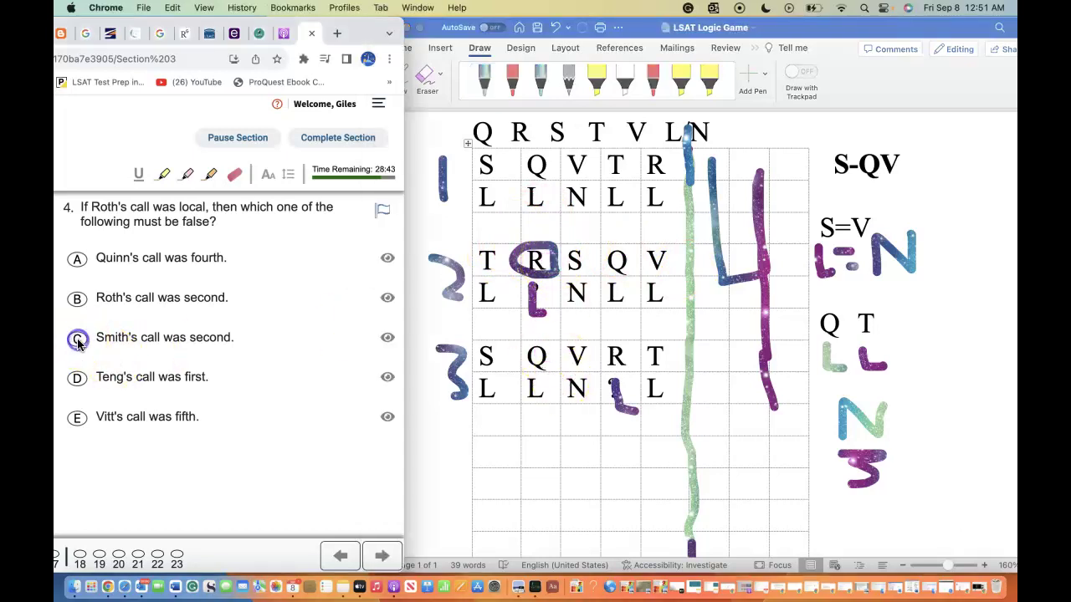
{"action": "left_click", "coordinate": [77, 340]}
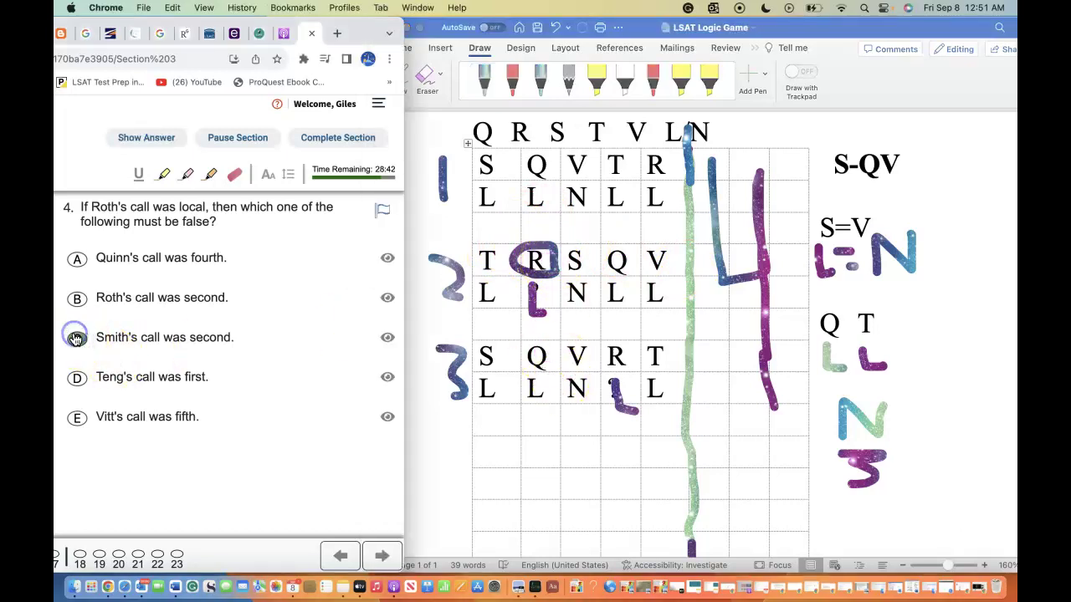
{"action": "left_click", "coordinate": [141, 152]}
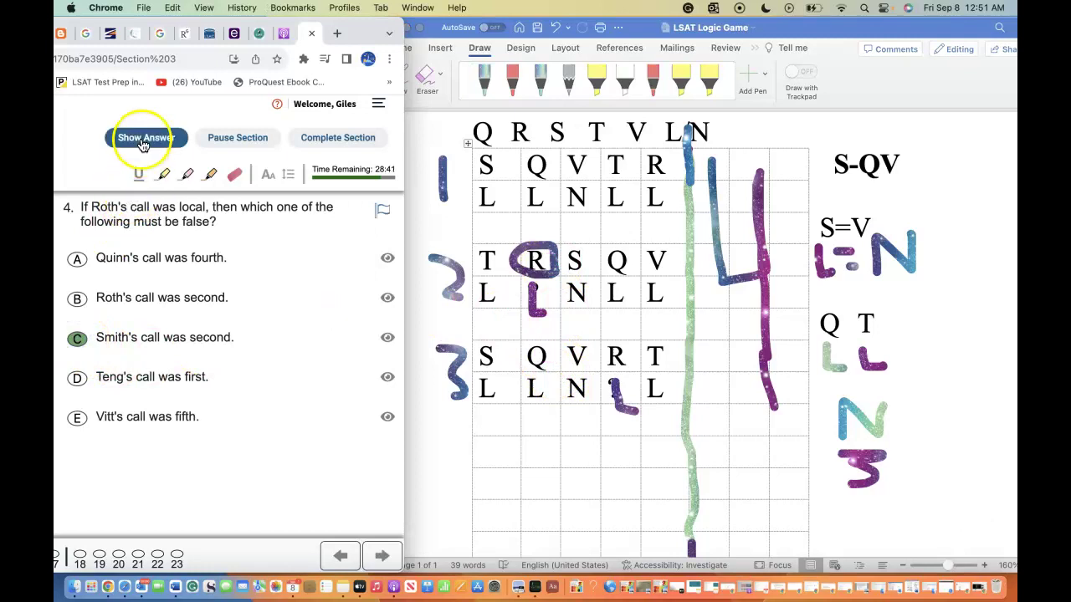
{"action": "left_click", "coordinate": [383, 556]}
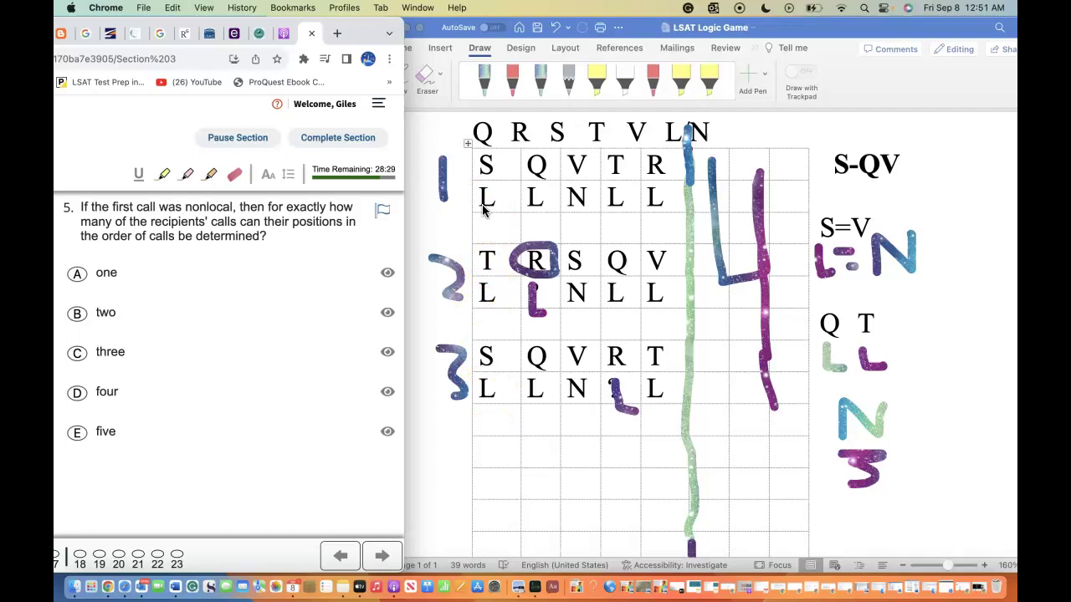
- Enter N below S in the fourth scenario block, deleting a stray T
{"action": "left_click", "coordinate": [496, 443]}
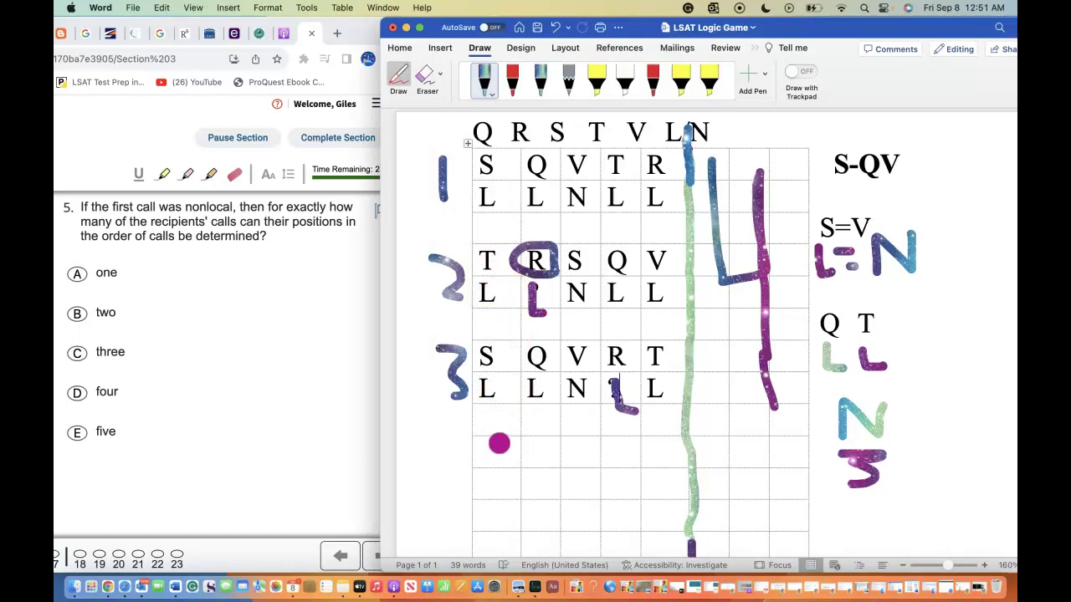
{"action": "left_click", "coordinate": [499, 454]}
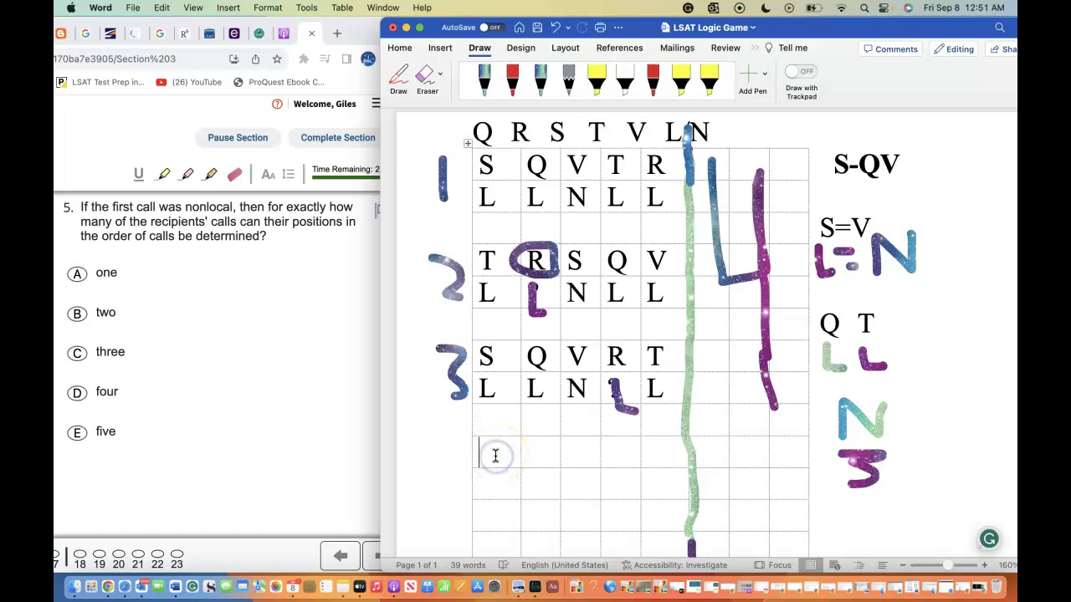
{"action": "type", "text": "S"}
{"action": "left_click", "coordinate": [494, 483]}
{"action": "type", "text": "N"}
{"action": "left_click", "coordinate": [536, 452]}
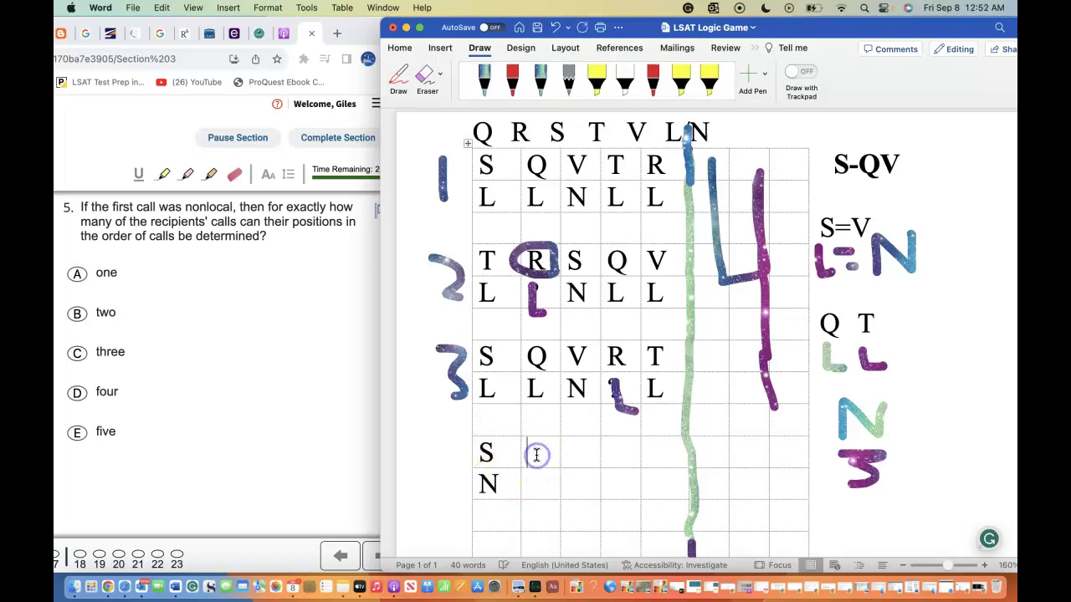
{"action": "left_click", "coordinate": [567, 452]}
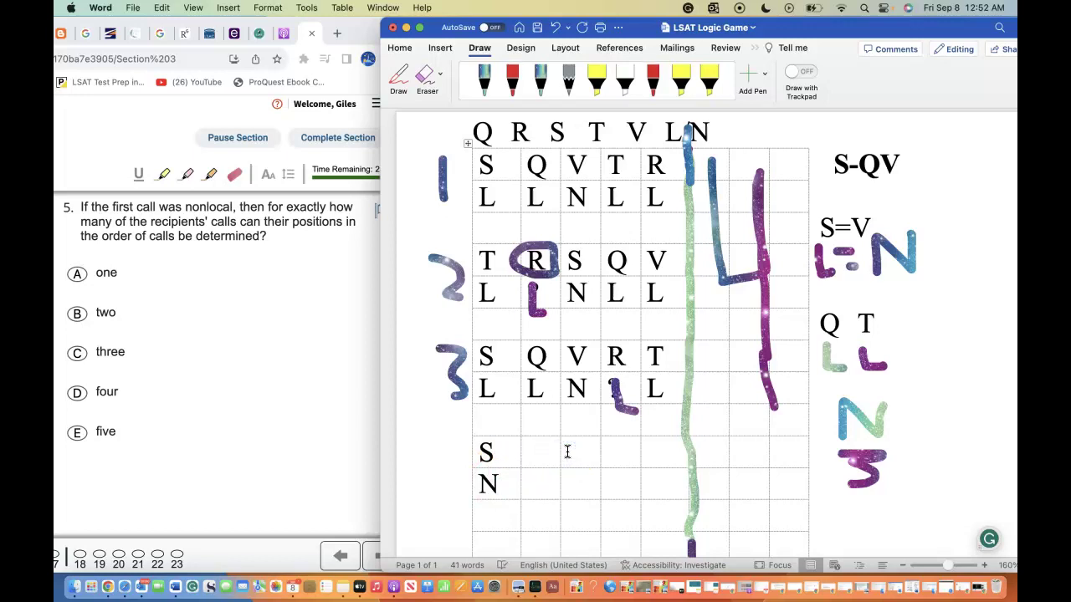
{"action": "type", "text": "T"}
{"action": "key", "text": "BackSpace"}
{"action": "key", "text": "BackSpace"}
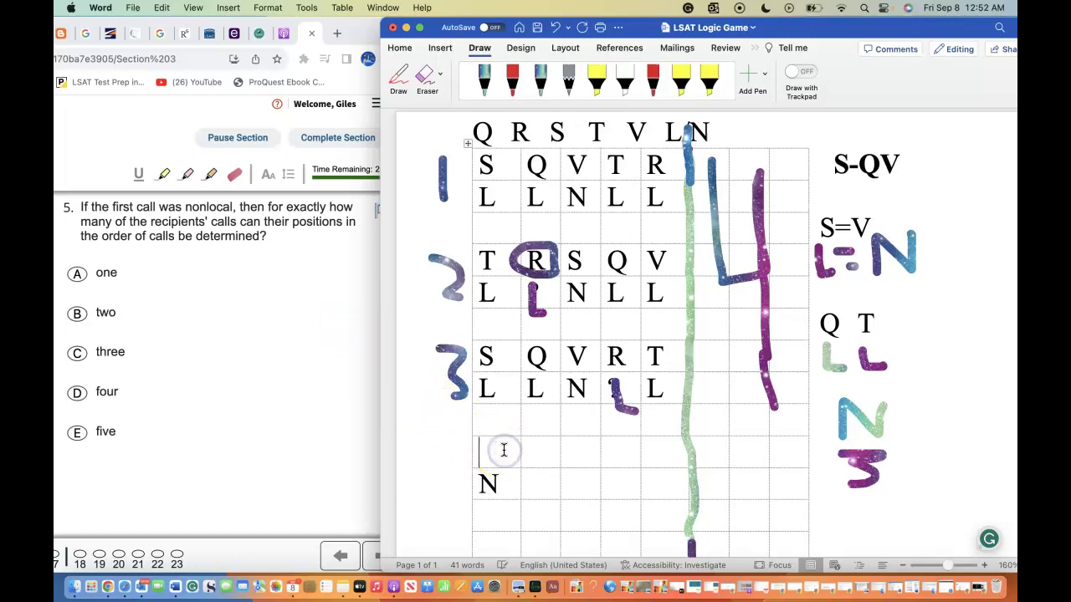
- Fill in R and T ahead of S so the row reads R T S Q V
{"action": "type", "text": "R"}
{"action": "left_click", "coordinate": [531, 451]}
{"action": "key", "text": "Tab"}
{"action": "type", "text": "Q"}
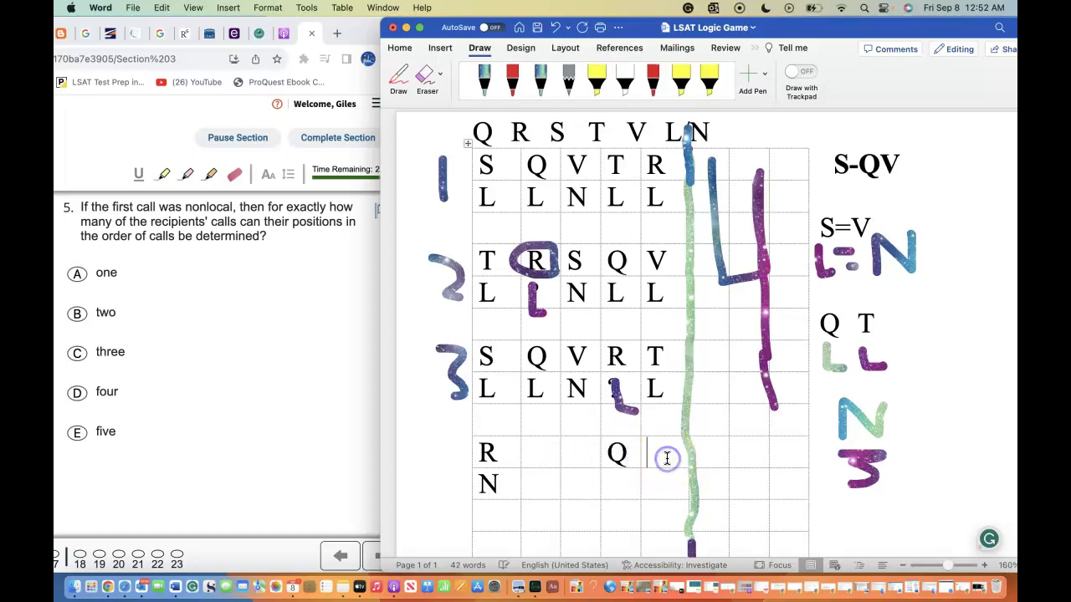
{"action": "type", "text": "V"}
{"action": "left_click", "coordinate": [541, 450]}
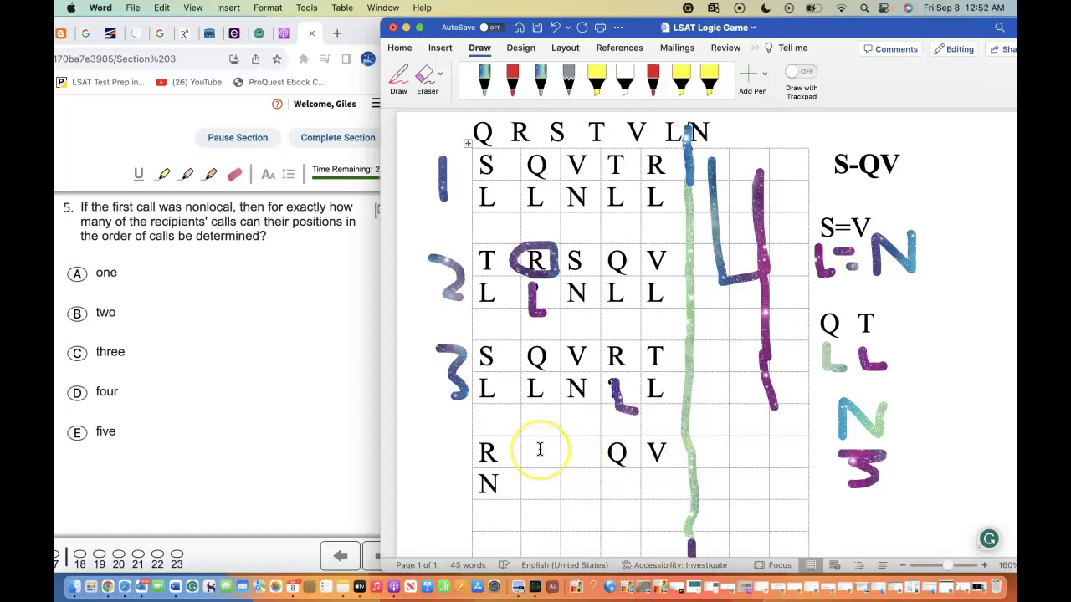
{"action": "left_click", "coordinate": [578, 452]}
{"action": "type", "text": "S"}
{"action": "left_click", "coordinate": [535, 450]}
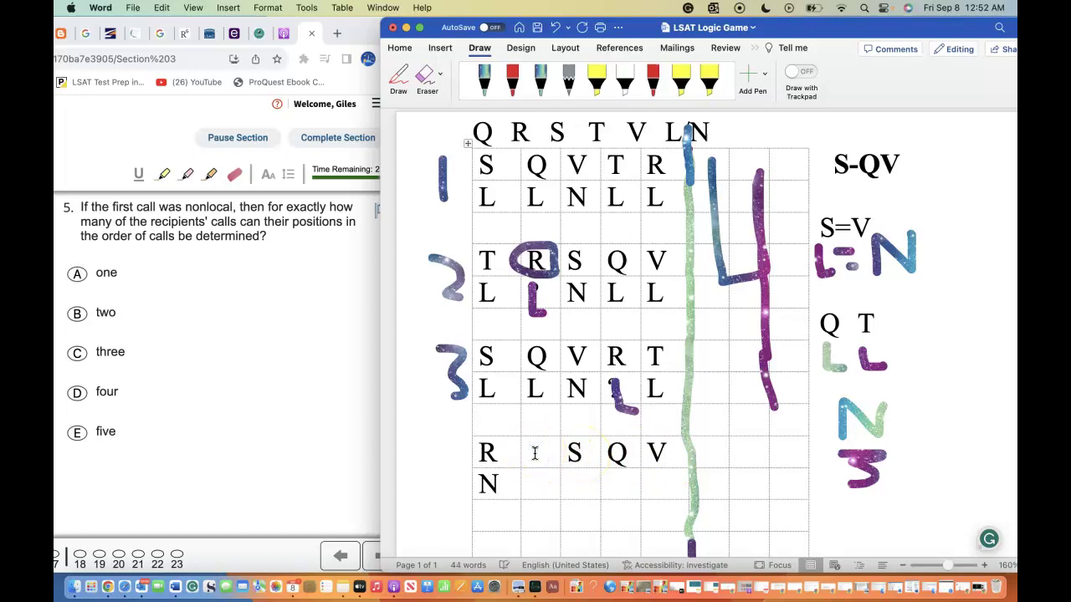
{"action": "type", "text": "T"}
{"action": "type", "text": "L"}
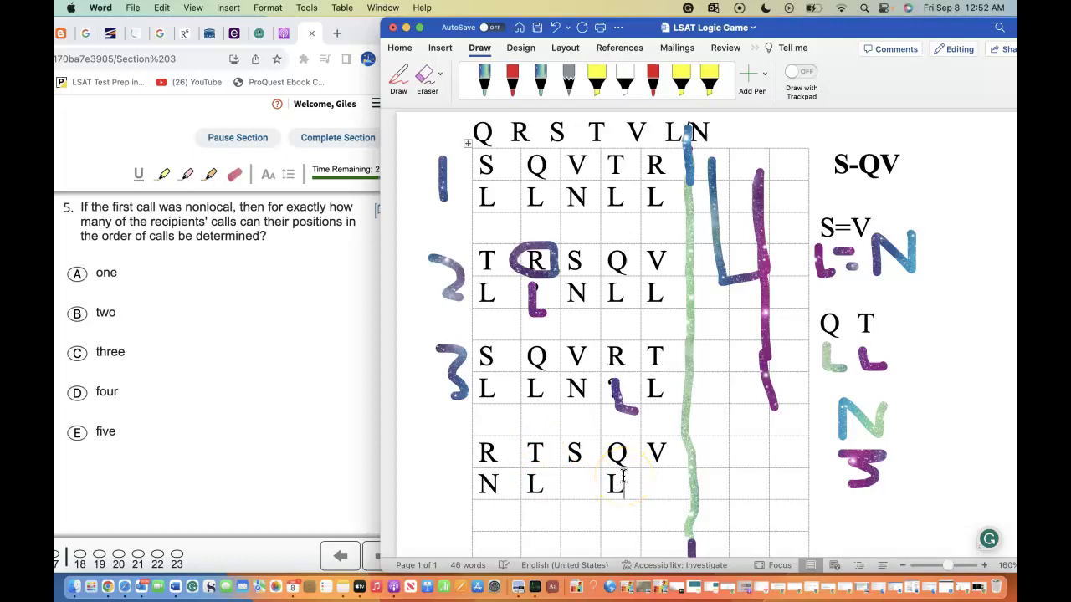
{"action": "left_click", "coordinate": [576, 485]}
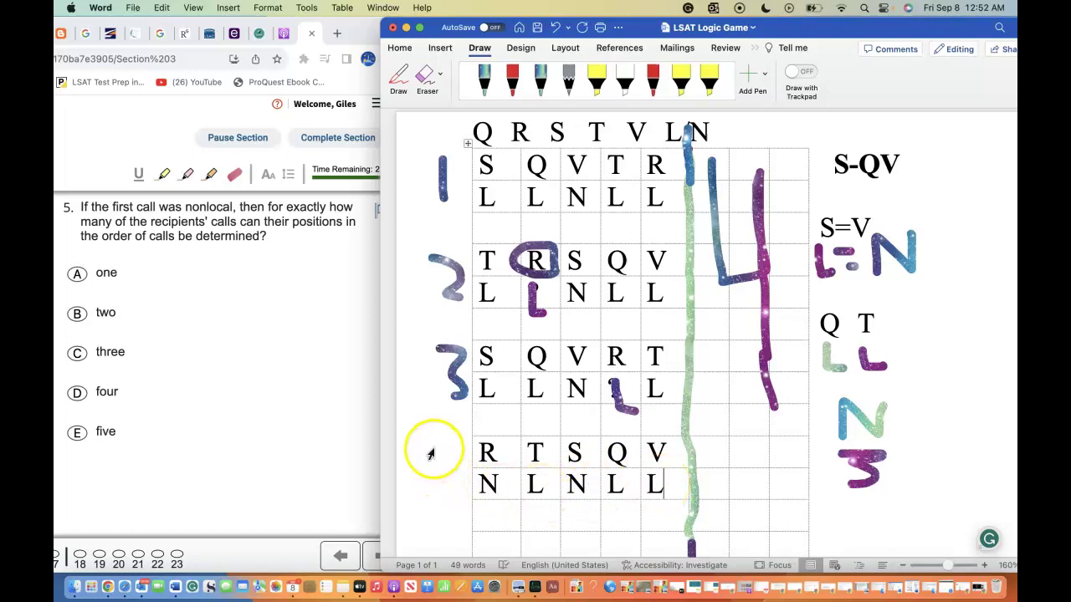
- With the first Draw pen, handwrite 5 beside the row and circle its N and V
{"action": "left_click", "coordinate": [399, 81]}
{"action": "left_click_drag", "start_coordinate": [463, 441], "coordinate": [460, 493]}
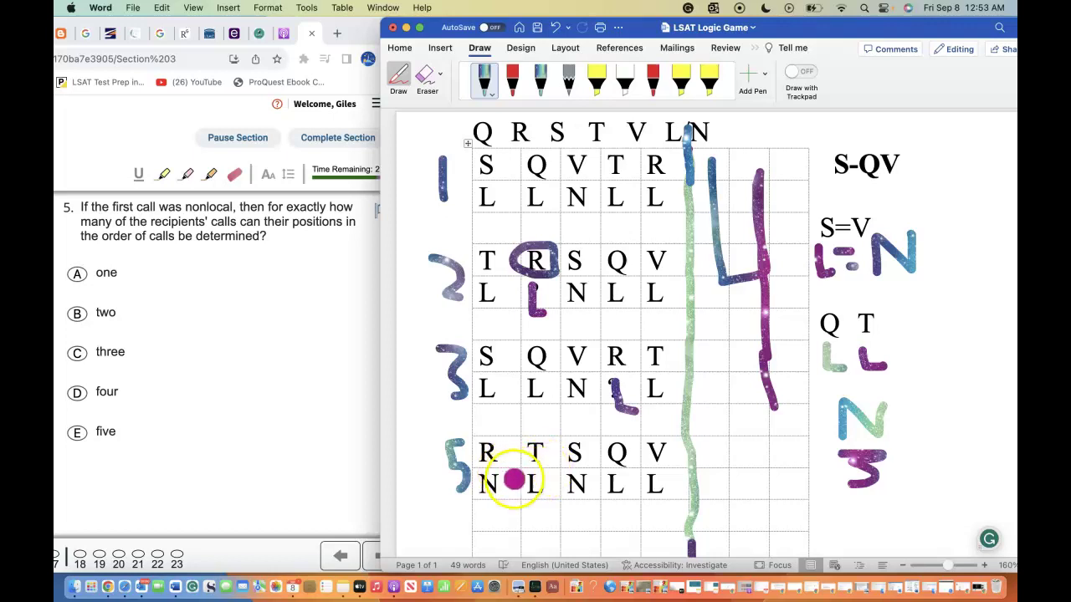
{"action": "mouse_move", "coordinate": [513, 500]}
{"action": "left_mouse_down"}
{"action": "mouse_move", "coordinate": [477, 492]}
{"action": "mouse_move", "coordinate": [507, 473]}
{"action": "mouse_move", "coordinate": [512, 493]}
{"action": "left_mouse_up"}
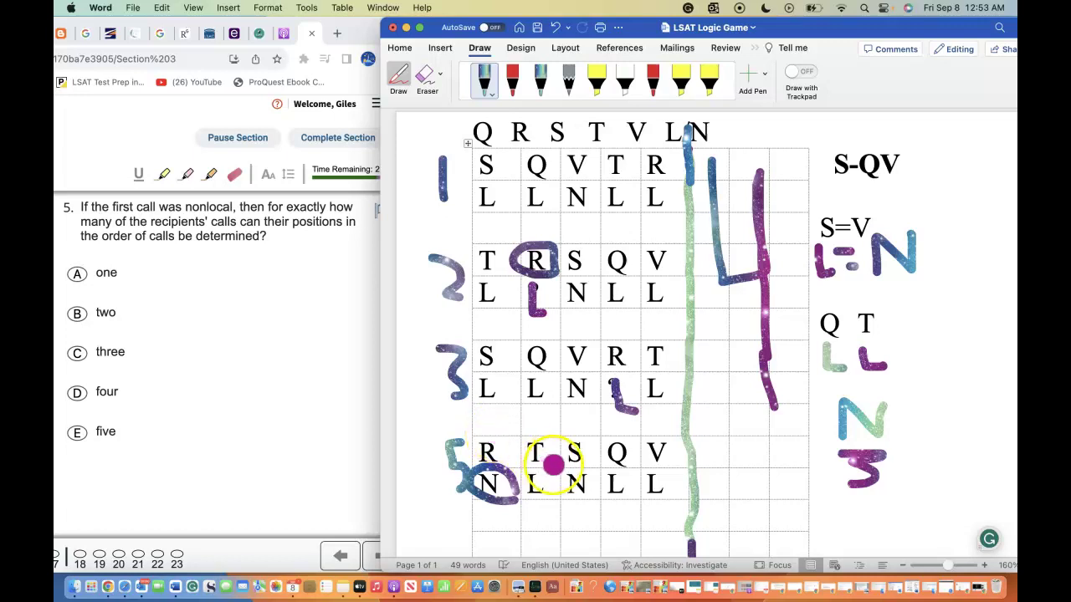
{"action": "mouse_move", "coordinate": [607, 460]}
{"action": "left_mouse_down"}
{"action": "mouse_move", "coordinate": [632, 471]}
{"action": "mouse_move", "coordinate": [626, 447]}
{"action": "mouse_move", "coordinate": [637, 465]}
{"action": "mouse_move", "coordinate": [641, 452]}
{"action": "mouse_move", "coordinate": [681, 435]}
{"action": "mouse_move", "coordinate": [636, 465]}
{"action": "left_mouse_up"}
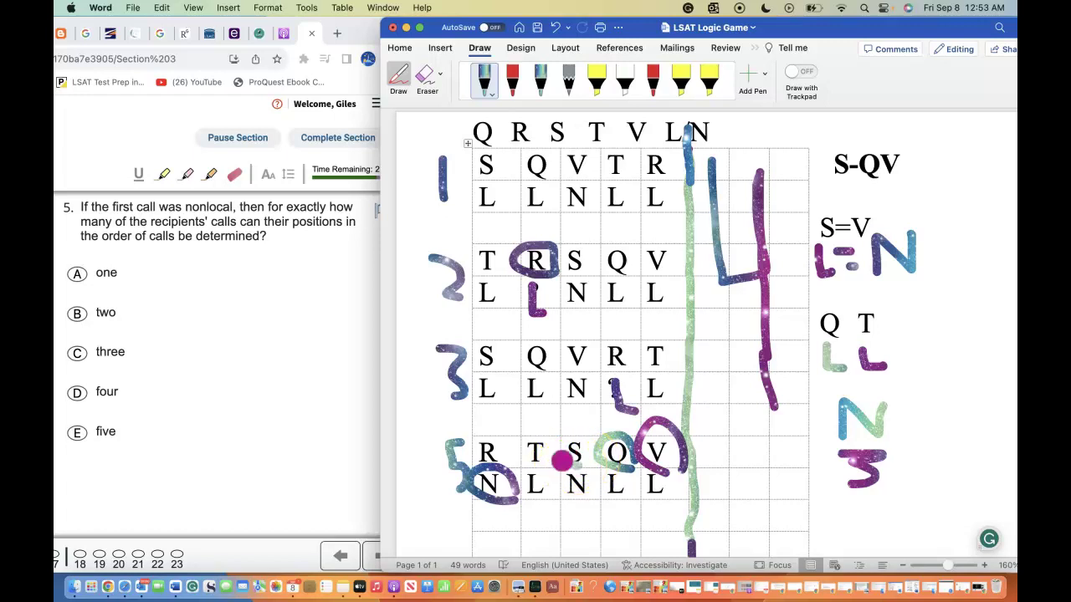
- Loop Q, S and T in ink, undoing two stray loops with Cmd+Z
{"action": "left_click_drag", "start_coordinate": [562, 458], "coordinate": [572, 431]}
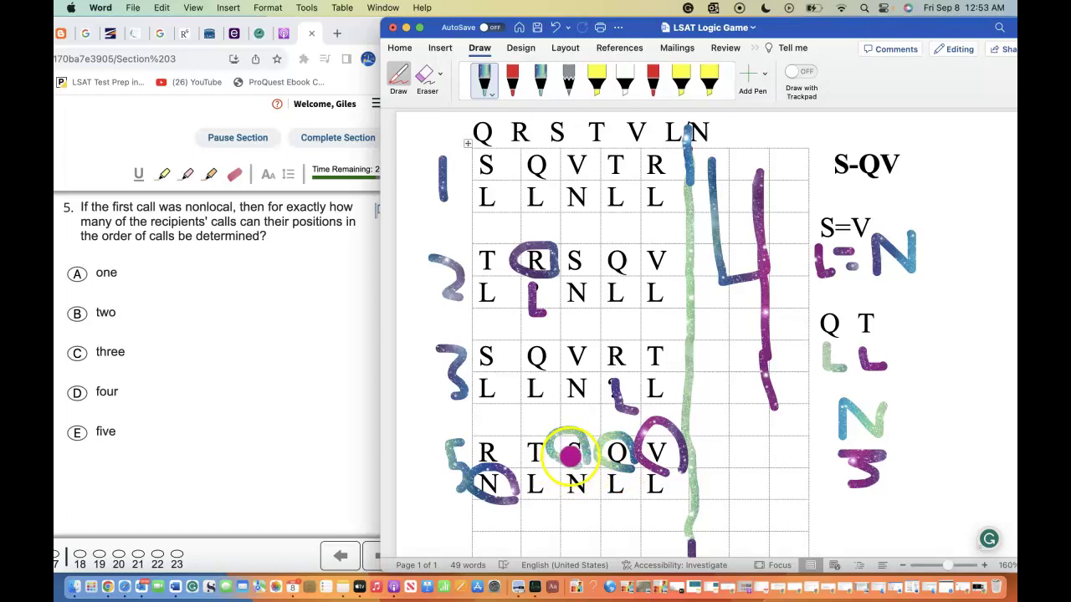
{"action": "mouse_move", "coordinate": [540, 459]}
{"action": "left_mouse_down"}
{"action": "mouse_move", "coordinate": [510, 441]}
{"action": "mouse_move", "coordinate": [569, 455]}
{"action": "left_mouse_up"}
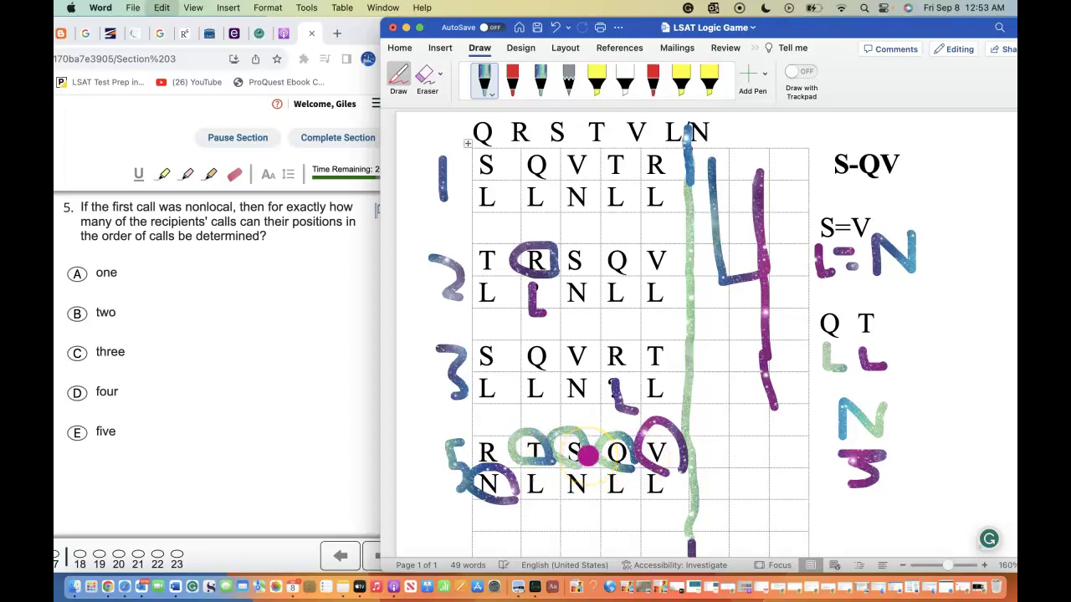
{"action": "key", "text": "super+z"}
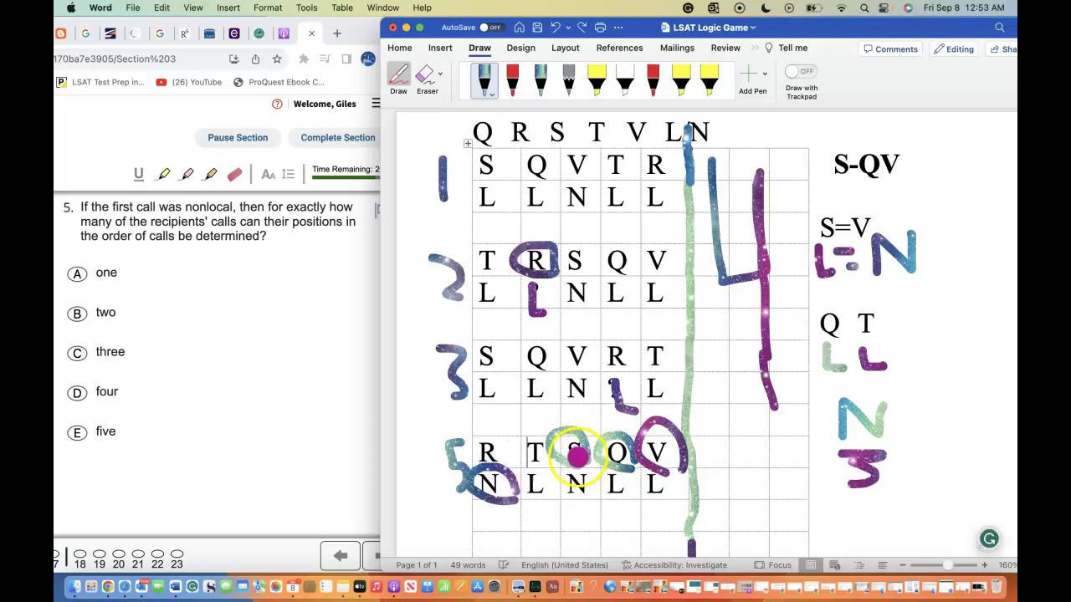
{"action": "key", "text": "super+z"}
{"action": "mouse_move", "coordinate": [549, 461]}
{"action": "left_mouse_down"}
{"action": "mouse_move", "coordinate": [522, 461]}
{"action": "mouse_move", "coordinate": [545, 434]}
{"action": "mouse_move", "coordinate": [552, 458]}
{"action": "mouse_move", "coordinate": [534, 468]}
{"action": "left_mouse_up"}
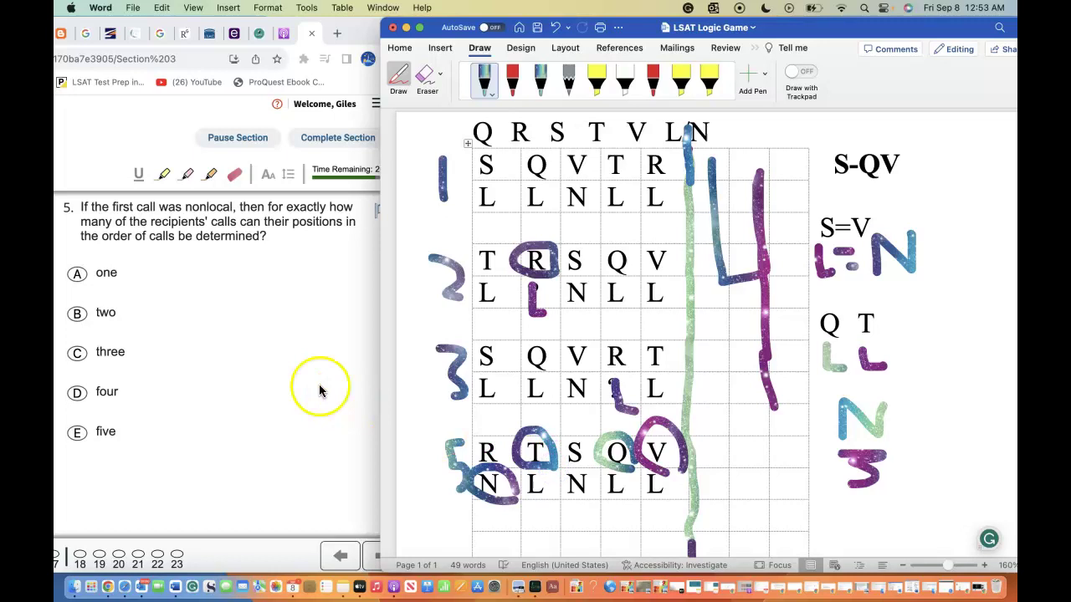
- Answer LawHub question 5 with three, confirm it is correct, and move ahead
{"action": "left_click", "coordinate": [85, 359]}
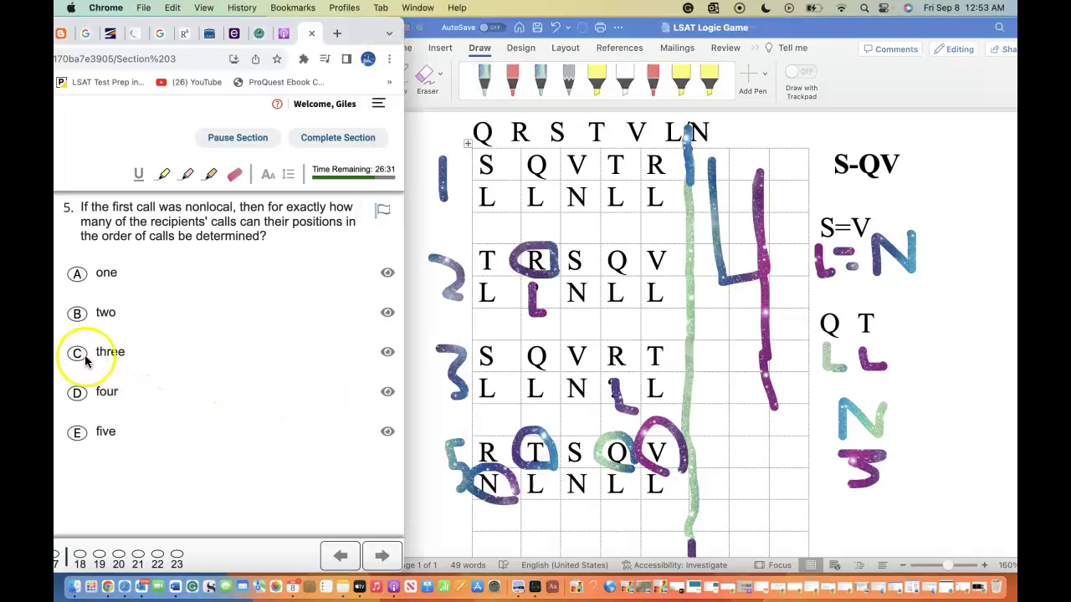
{"action": "left_click", "coordinate": [85, 360]}
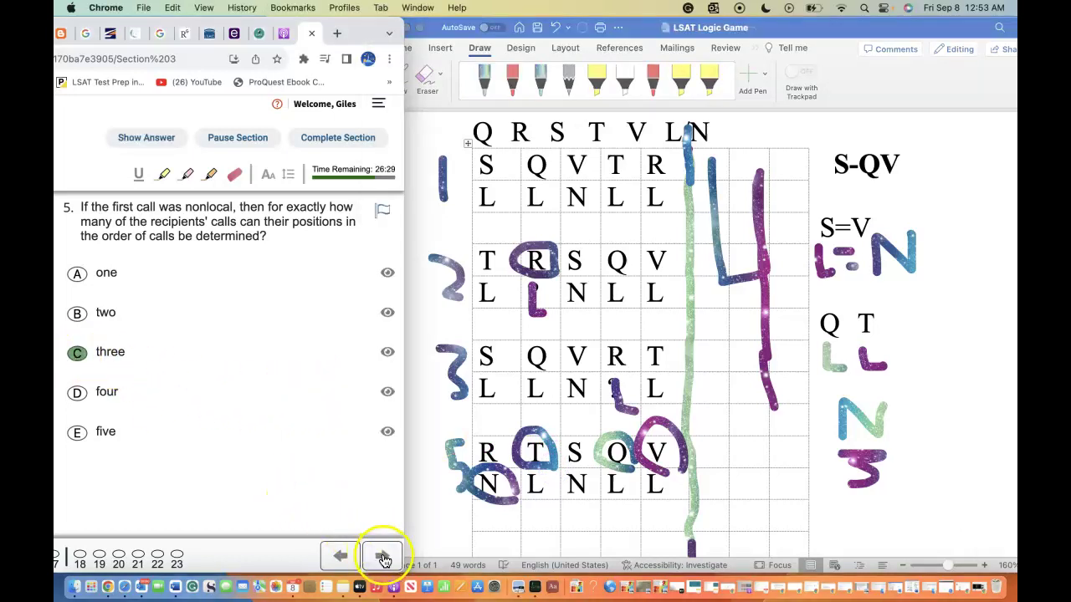
{"action": "left_click", "coordinate": [166, 137]}
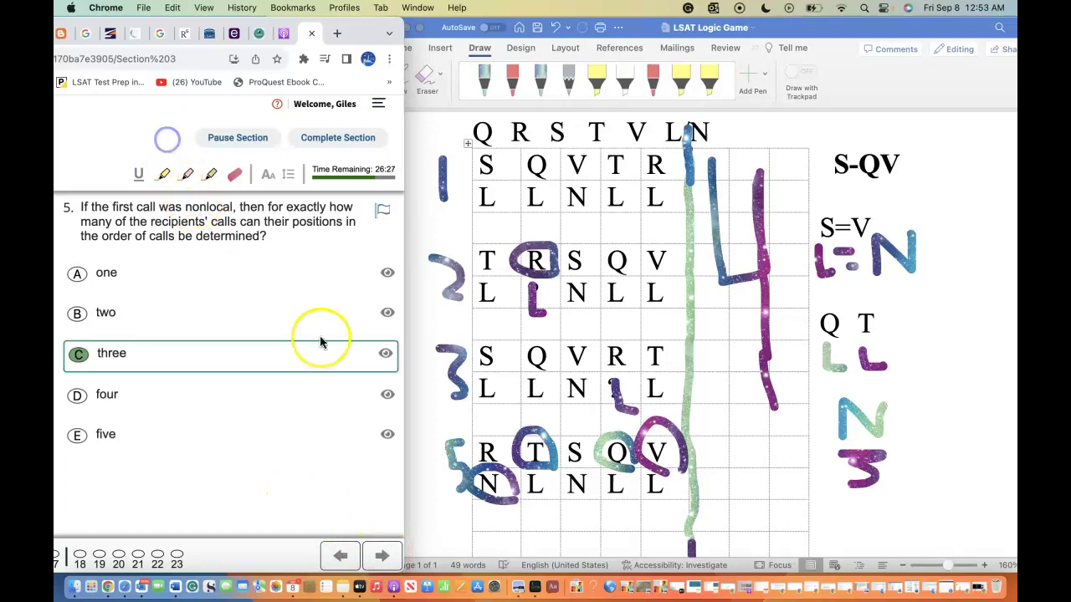
{"action": "left_click", "coordinate": [383, 552]}
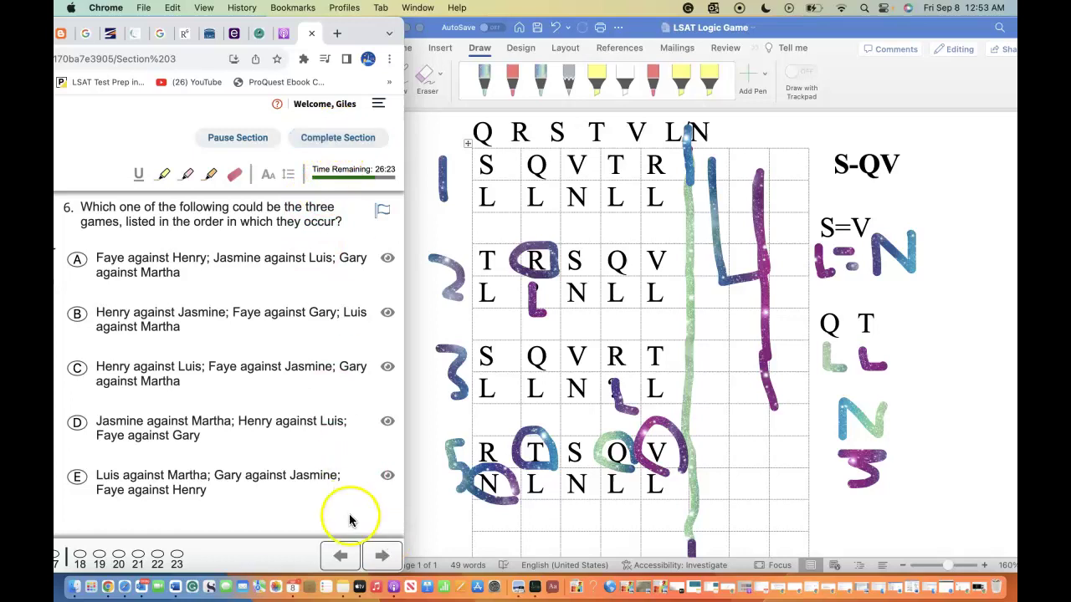
- Return to question 1, complete the section, and maximize the window to see the 5/23 score
{"action": "left_click", "coordinate": [341, 556]}
{"action": "left_click", "coordinate": [341, 556]}
{"action": "left_click", "coordinate": [342, 556]}
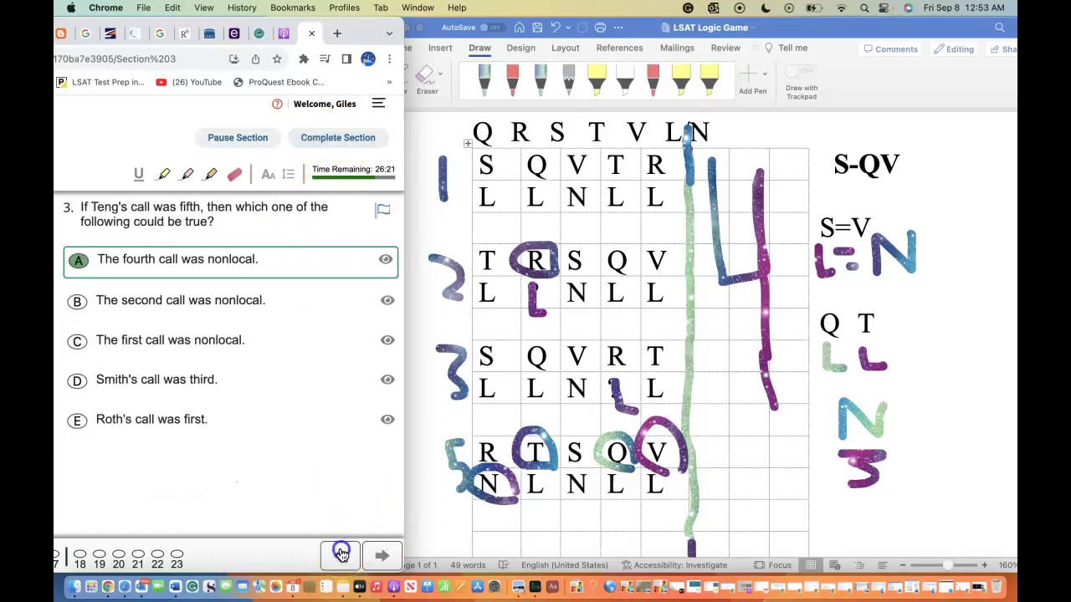
{"action": "left_click", "coordinate": [342, 556]}
{"action": "left_click", "coordinate": [342, 555]}
{"action": "left_click", "coordinate": [324, 137]}
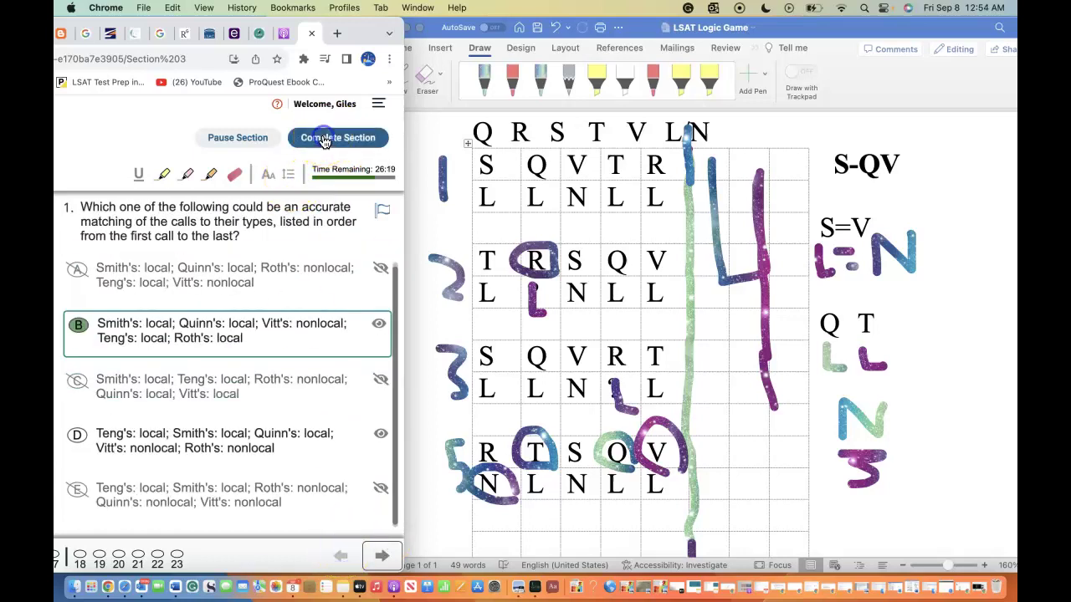
{"action": "double_click", "coordinate": [366, 37]}
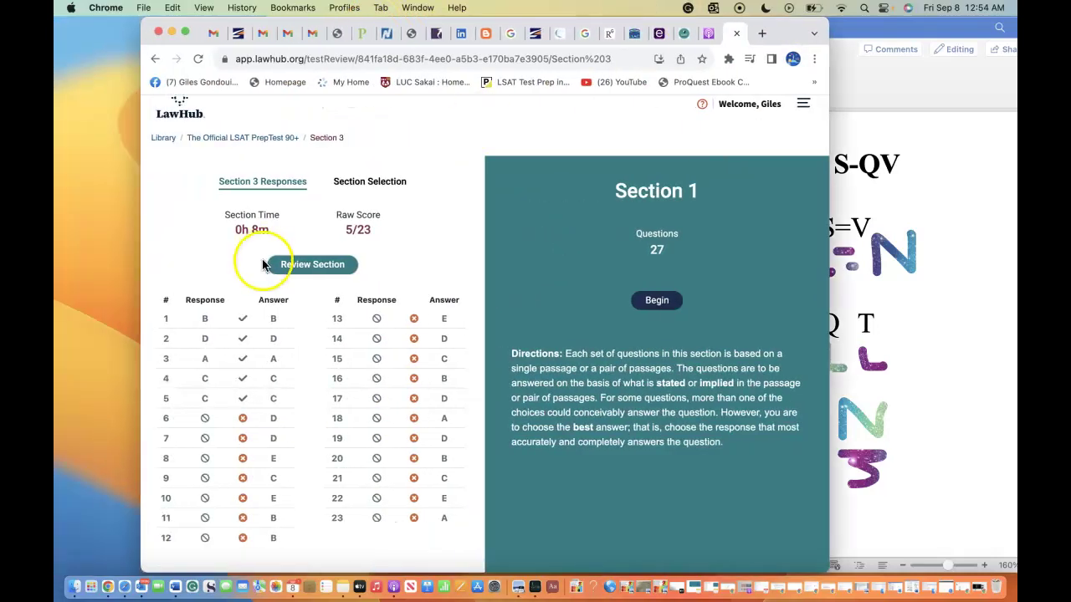
- Open the section review, slide the browser left beside Word, and return to question 5 showing three
{"action": "left_click", "coordinate": [310, 273]}
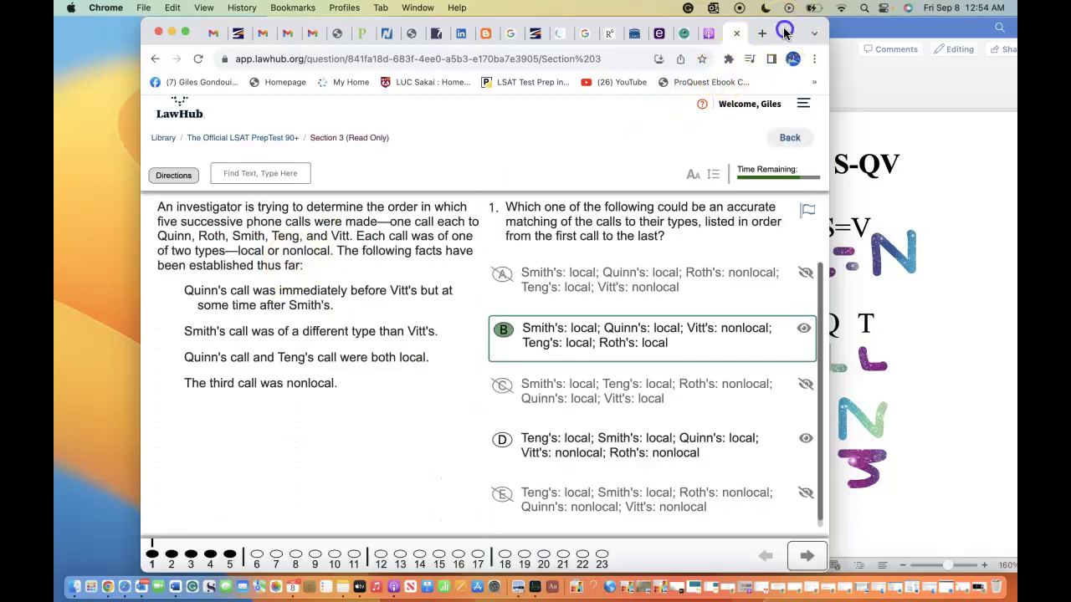
{"action": "left_click_drag", "start_coordinate": [732, 24], "coordinate": [356, 24]}
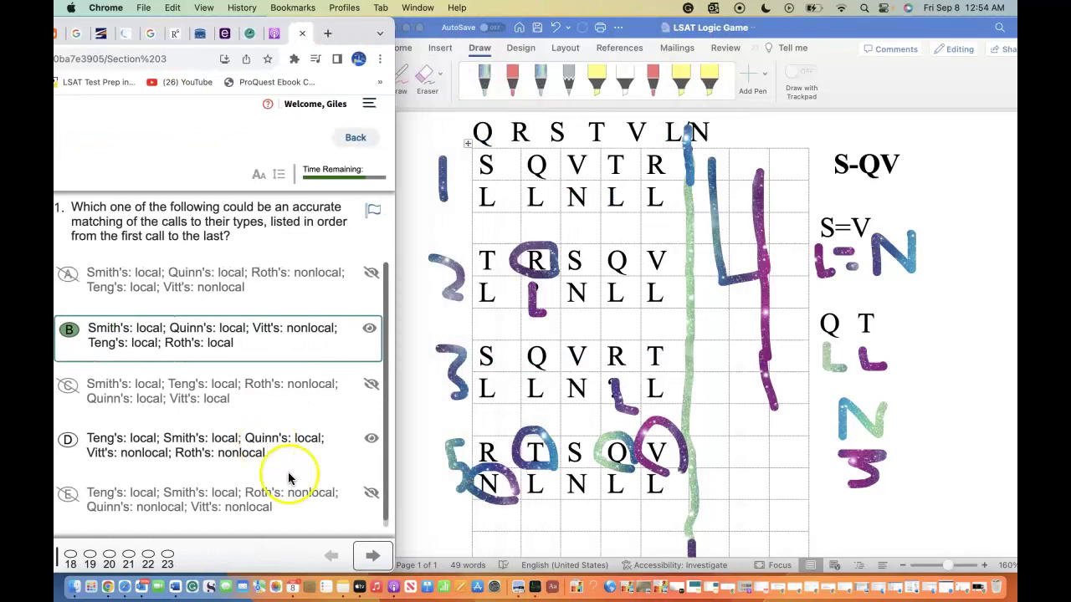
{"action": "left_click", "coordinate": [373, 557]}
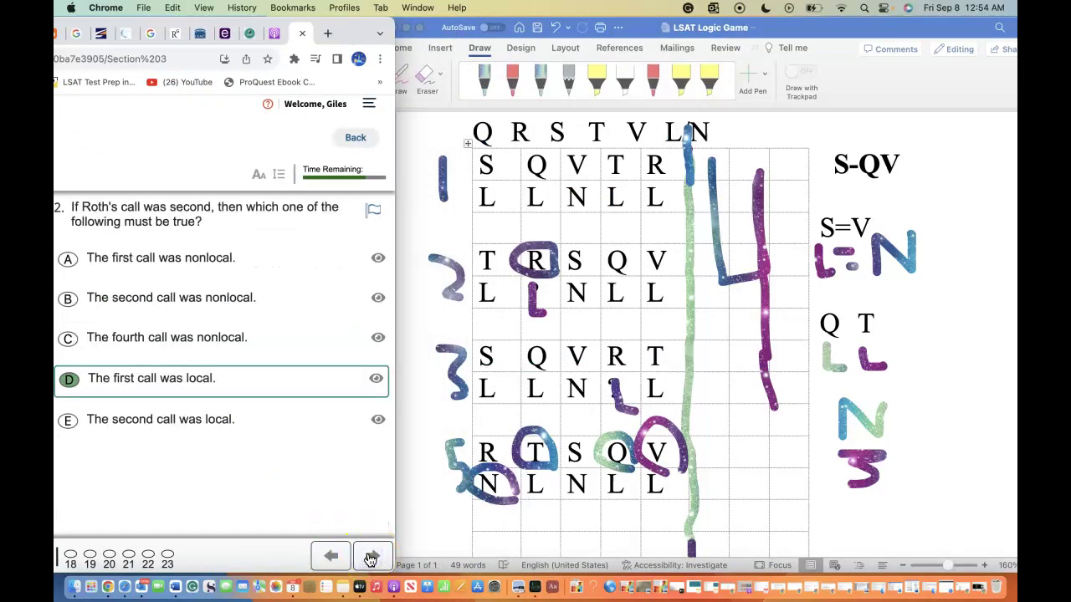
{"action": "left_click", "coordinate": [371, 559]}
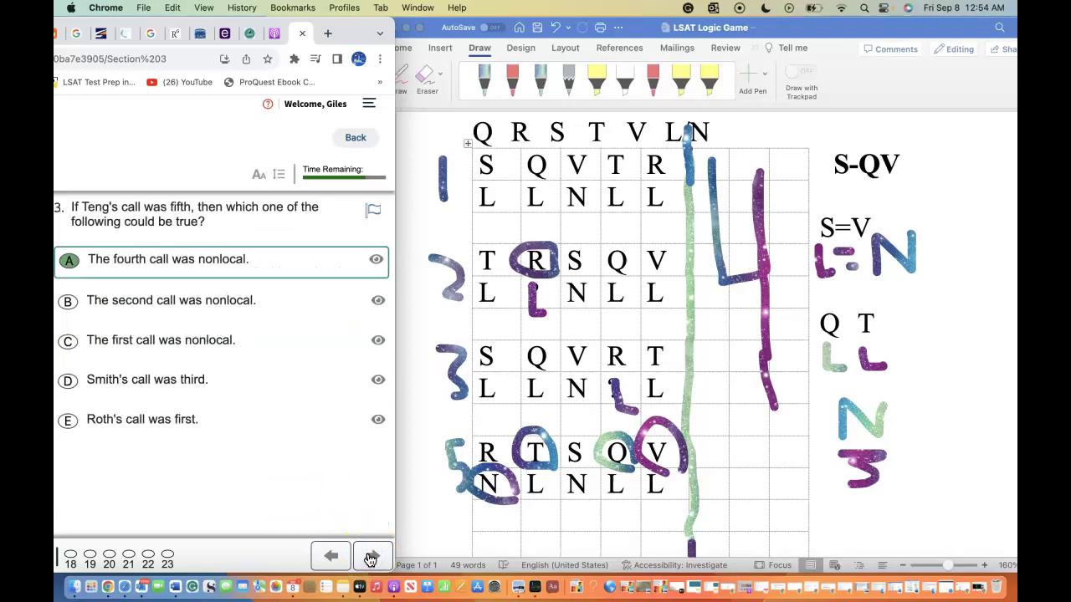
{"action": "left_click", "coordinate": [371, 559]}
{"action": "left_click", "coordinate": [370, 559]}
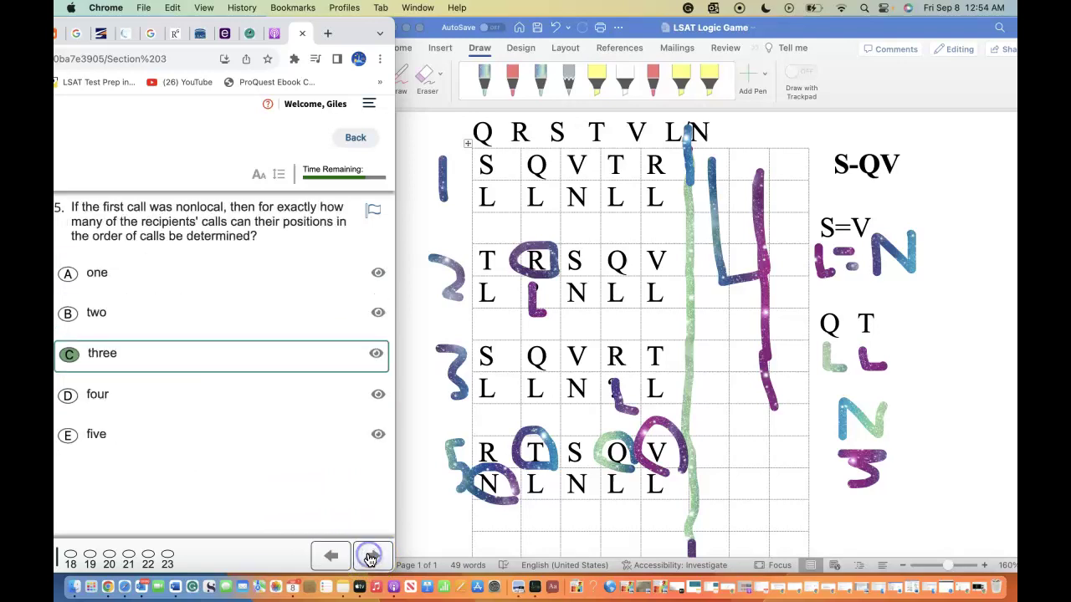
{"action": "left_click", "coordinate": [371, 558]}
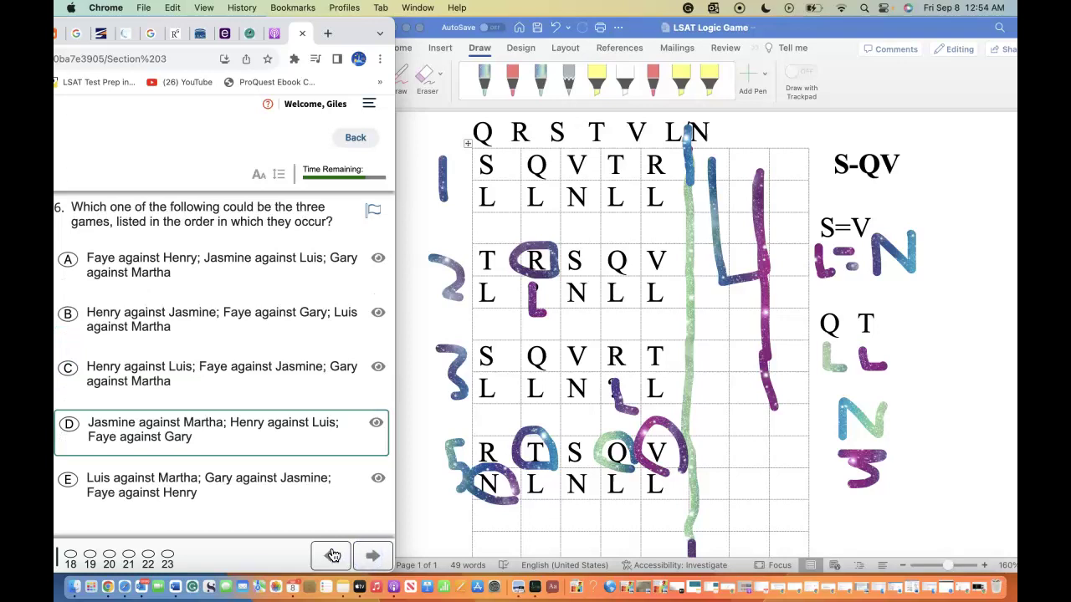
{"action": "left_click", "coordinate": [331, 555]}
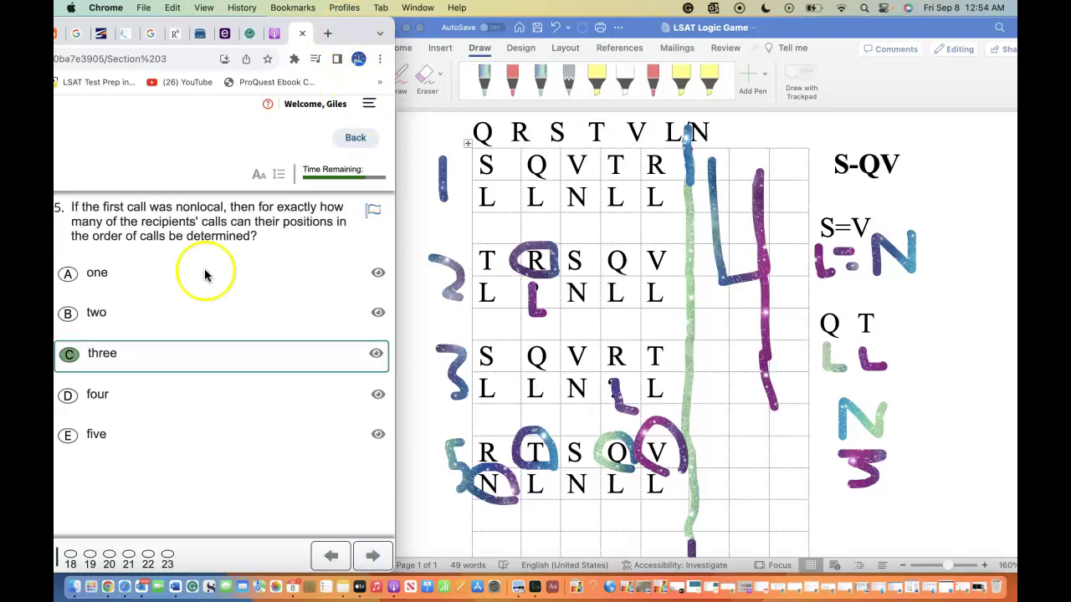
{"action": "left_click", "coordinate": [86, 464]}
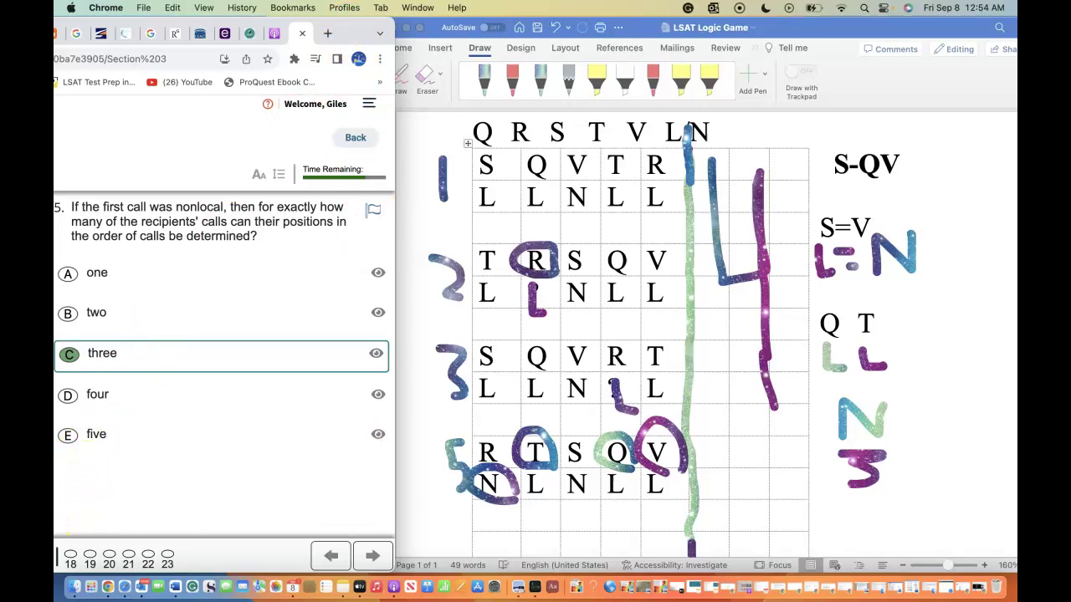